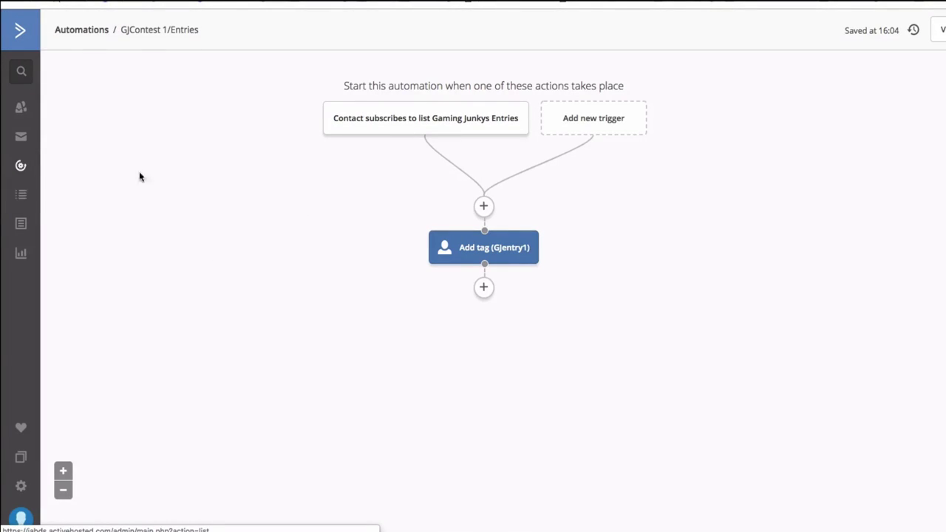
# Add a step after the GJentry1 tag that subscribes the contact to Demo List.
pyautogui.moveTo(435, 125)
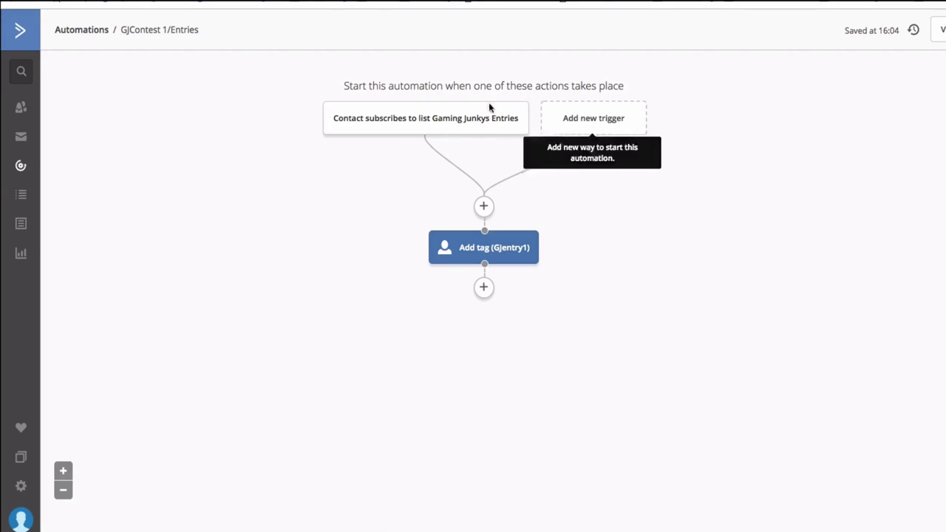
pyautogui.moveTo(489, 255)
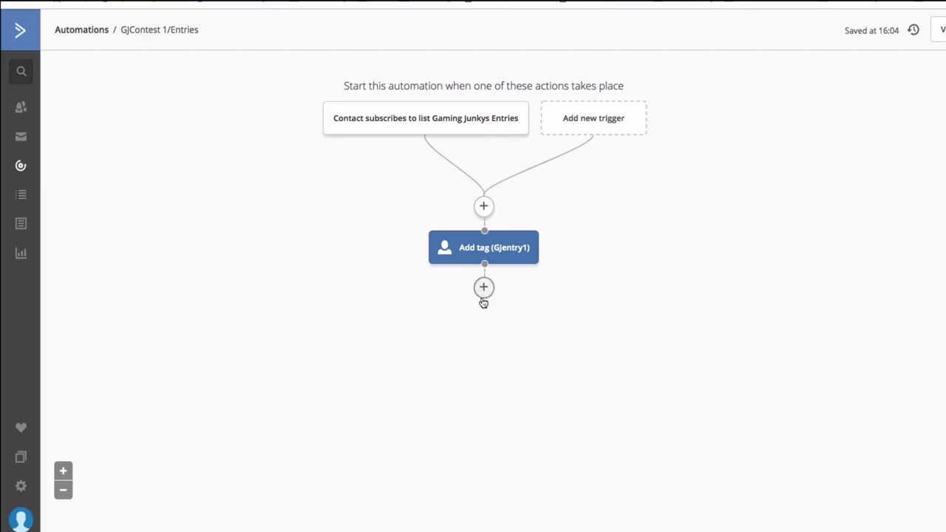
pyautogui.click(484, 287)
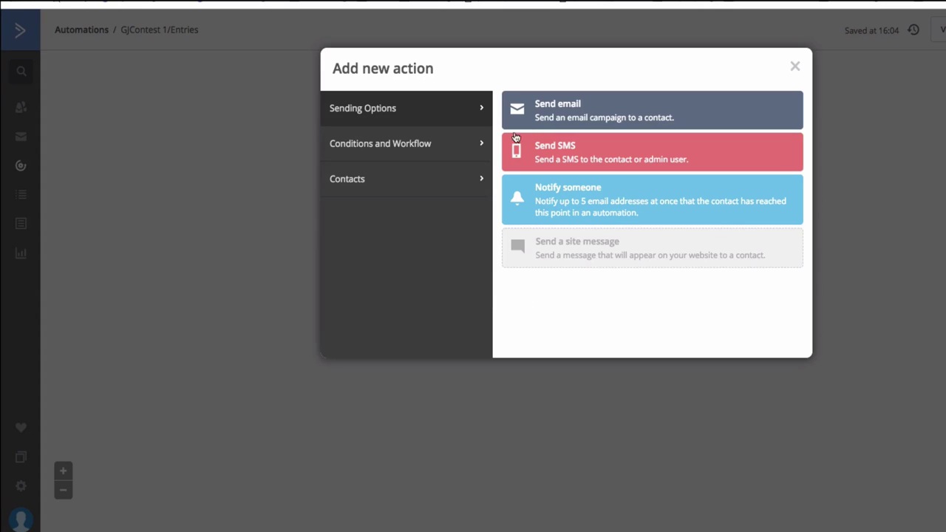
pyautogui.click(419, 148)
pyautogui.click(414, 181)
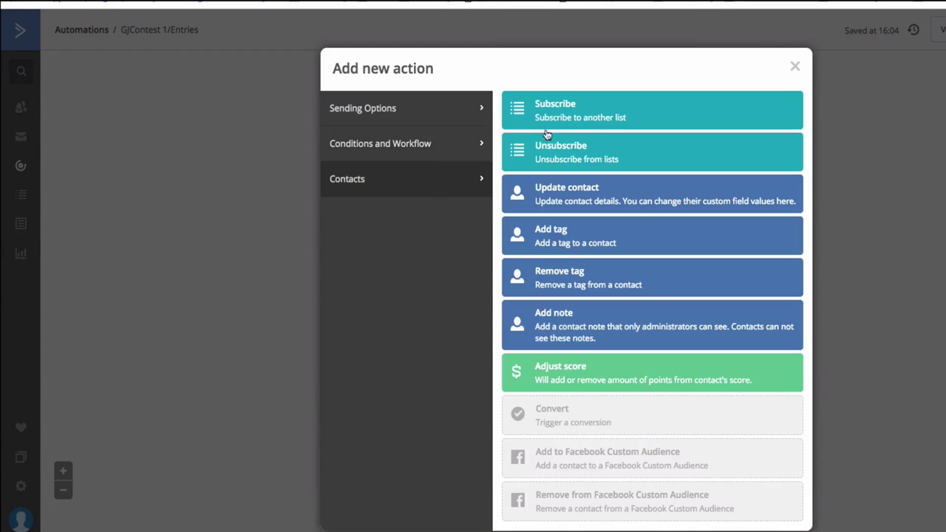
pyautogui.click(554, 107)
pyautogui.click(437, 268)
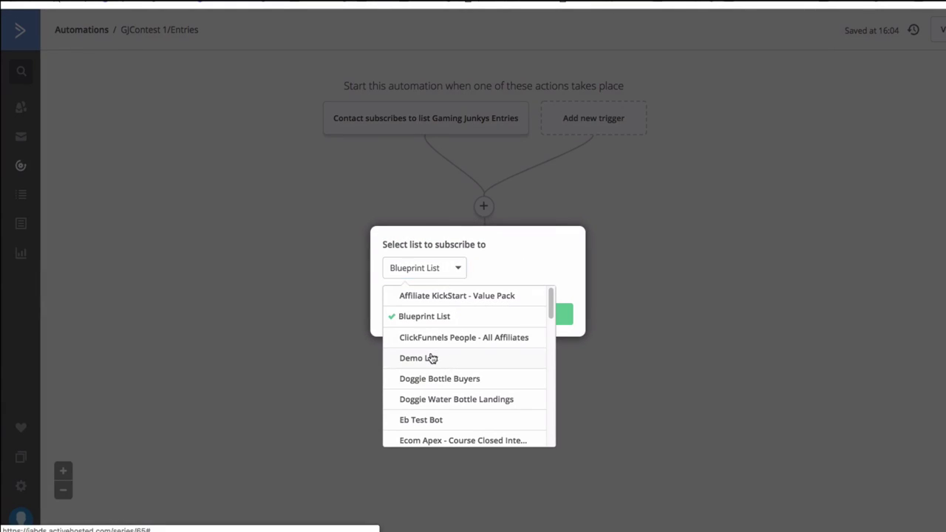
pyautogui.click(431, 359)
pyautogui.click(539, 315)
# Add a following step that applies the tag testingtag to the contact.
pyautogui.click(478, 363)
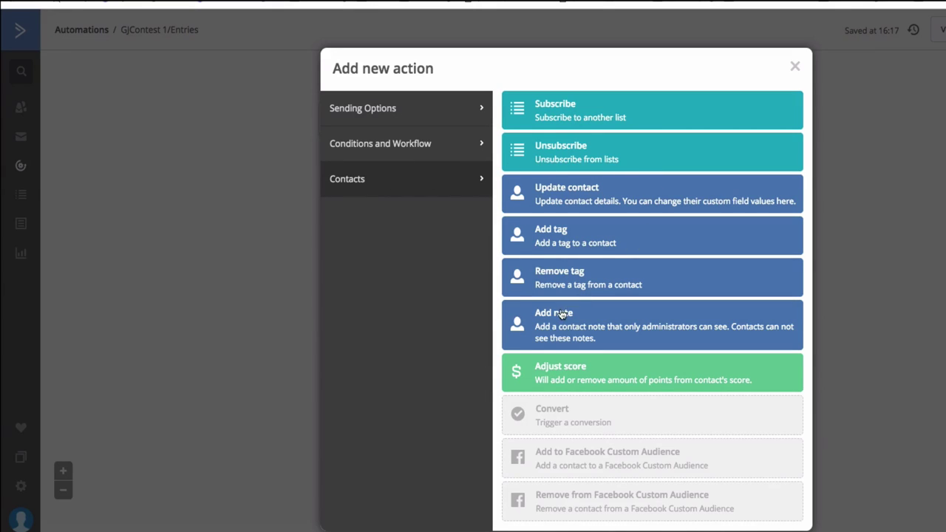
pyautogui.click(562, 234)
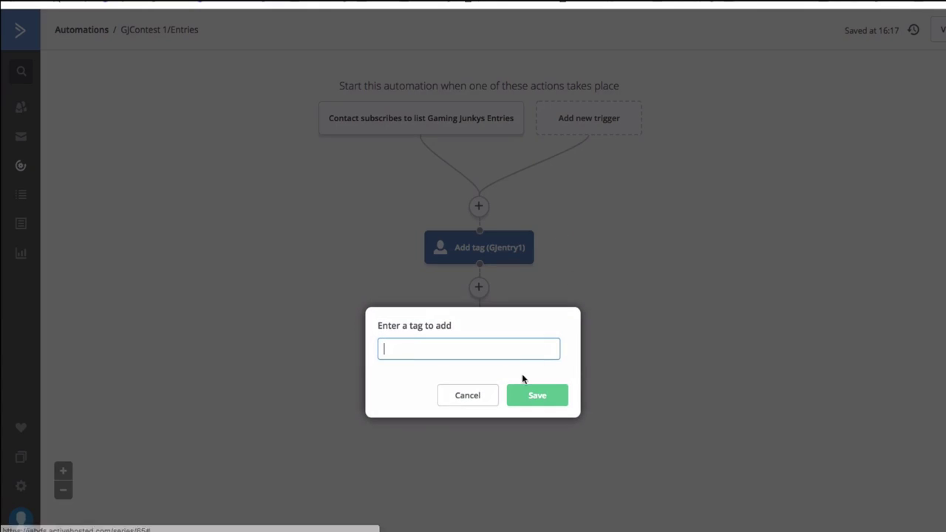
pyautogui.write('testingtag')
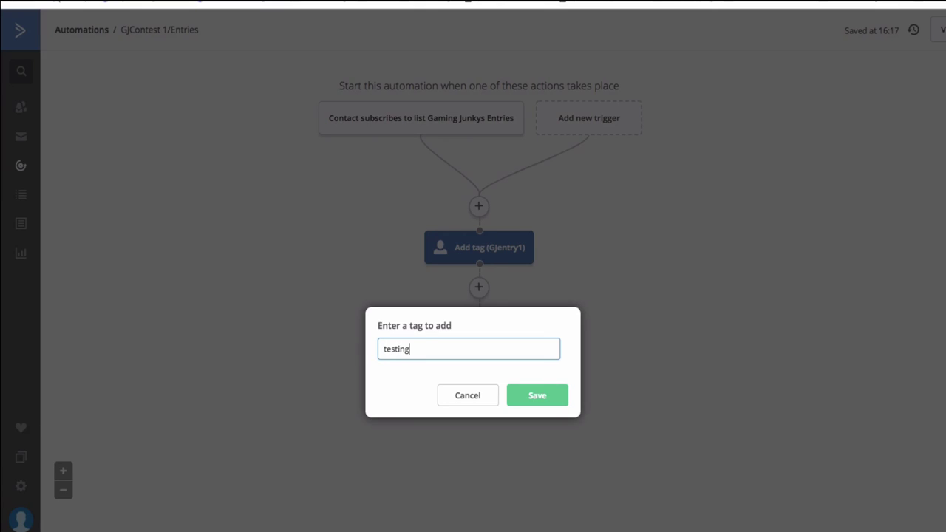
pyautogui.click(543, 395)
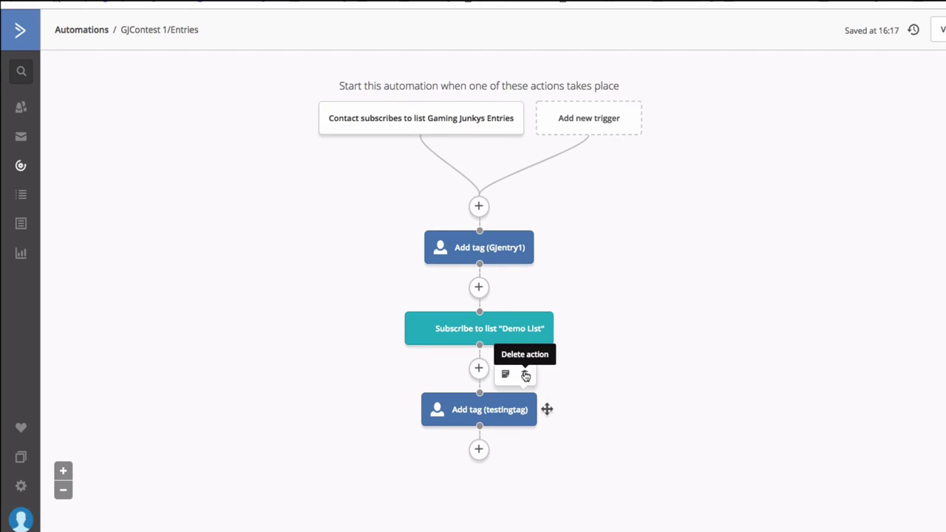
# Delete the testingtag and Demo List subscribe steps, then dismiss the new-automation recipe chooser.
pyautogui.click(525, 374)
pyautogui.click(665, 48)
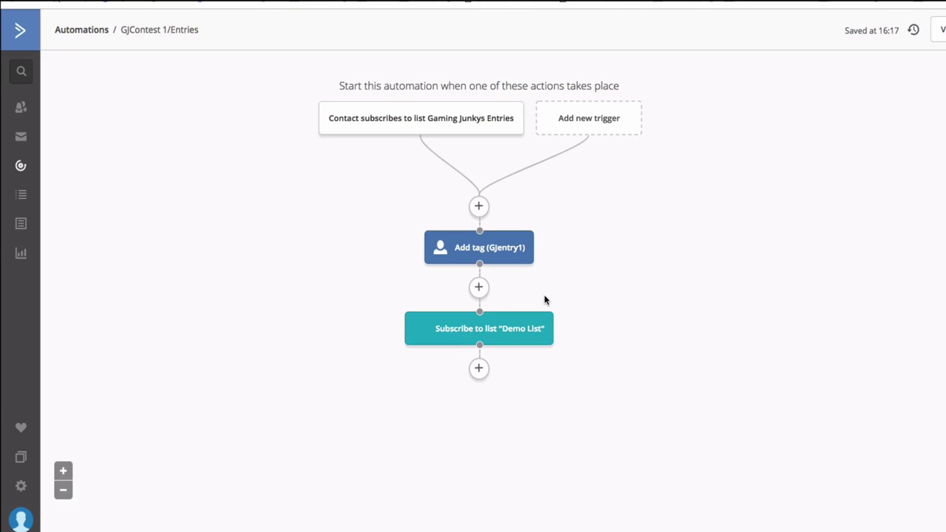
pyautogui.click(541, 294)
pyautogui.click(674, 51)
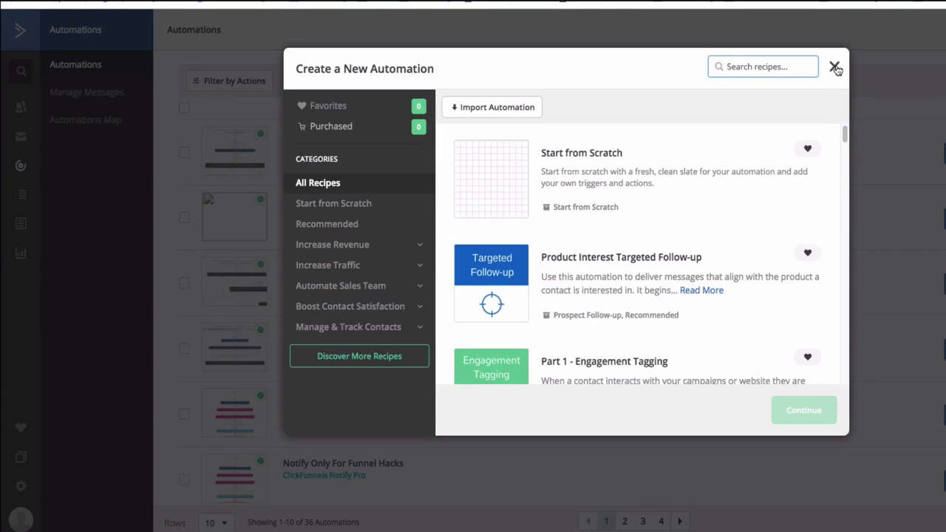
pyautogui.click(835, 67)
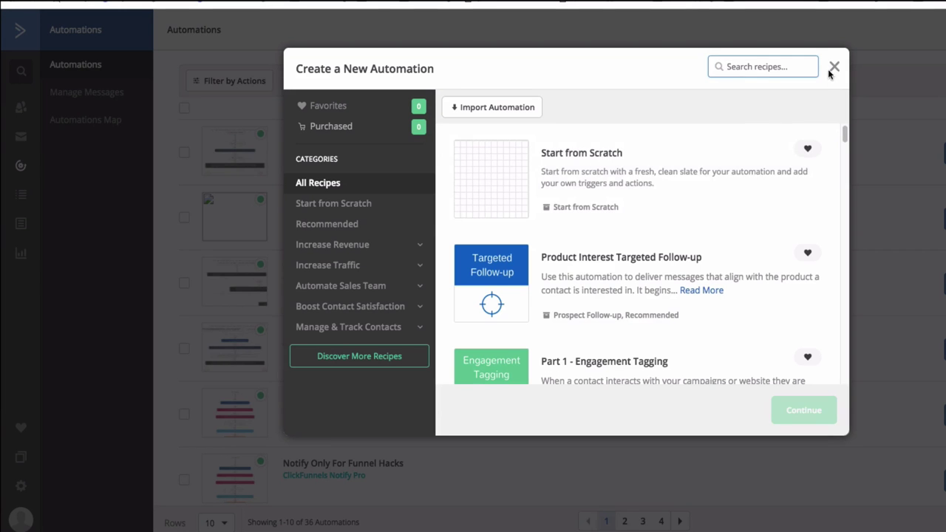
pyautogui.click(833, 66)
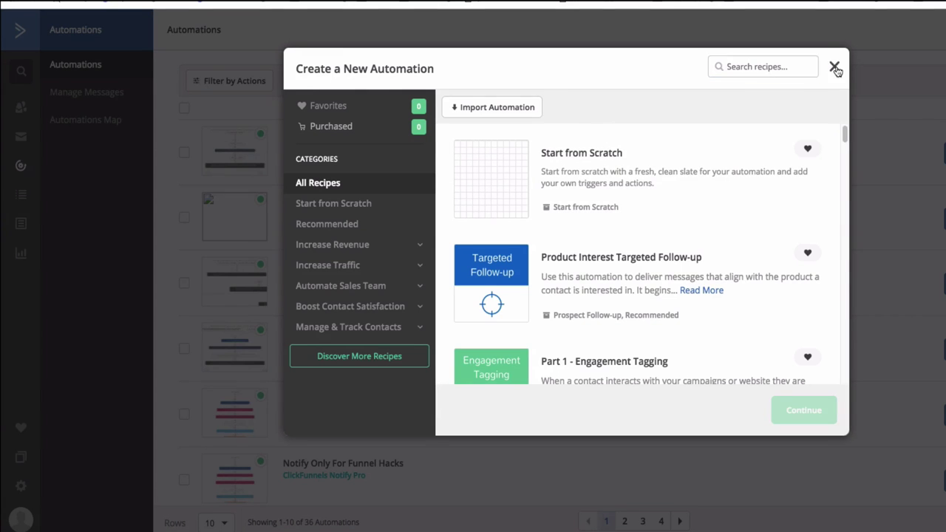
# In GJ Entries - Follow Up, insert a 5-minute wait step ahead of Email 1 - Welcome.
pyautogui.click(835, 67)
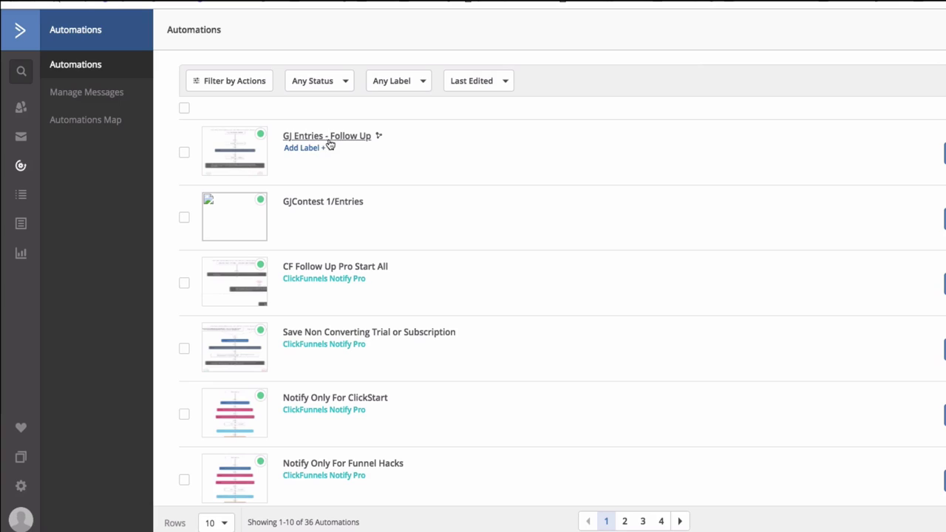
pyautogui.click(312, 141)
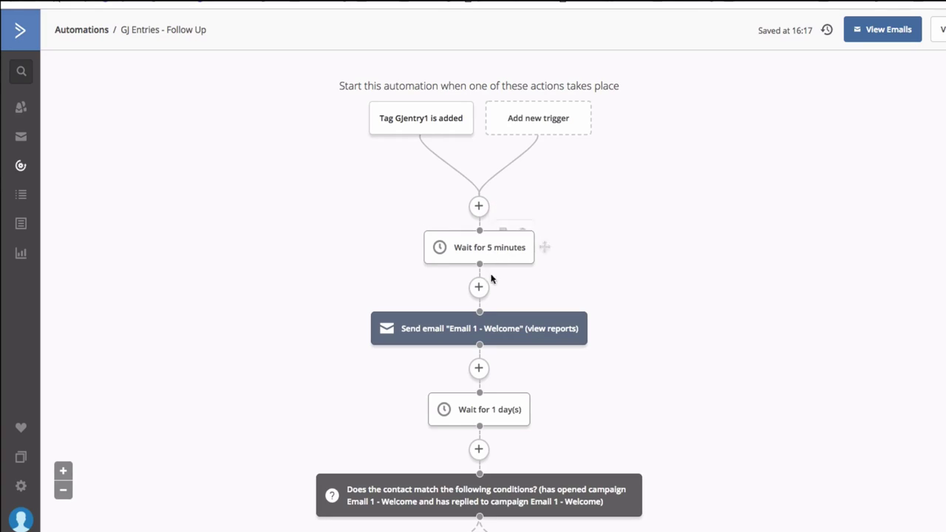
pyautogui.click(479, 206)
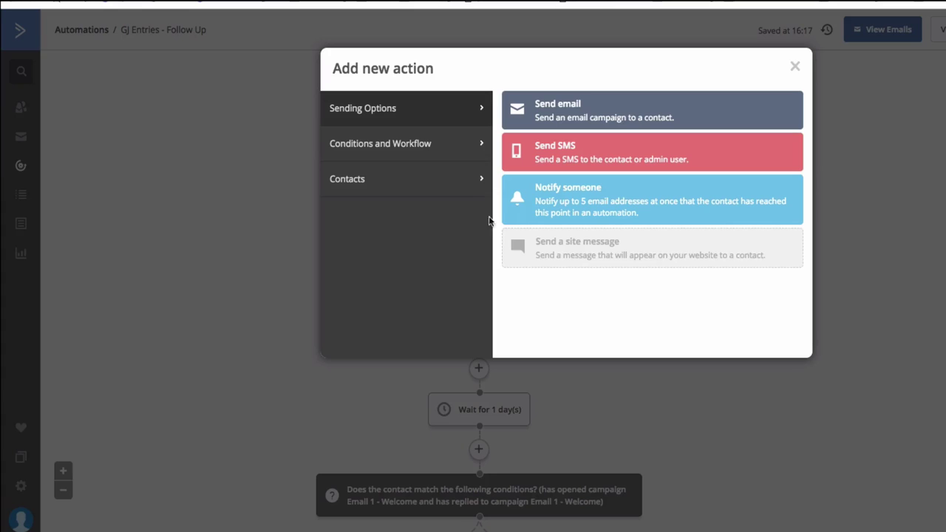
pyautogui.click(444, 144)
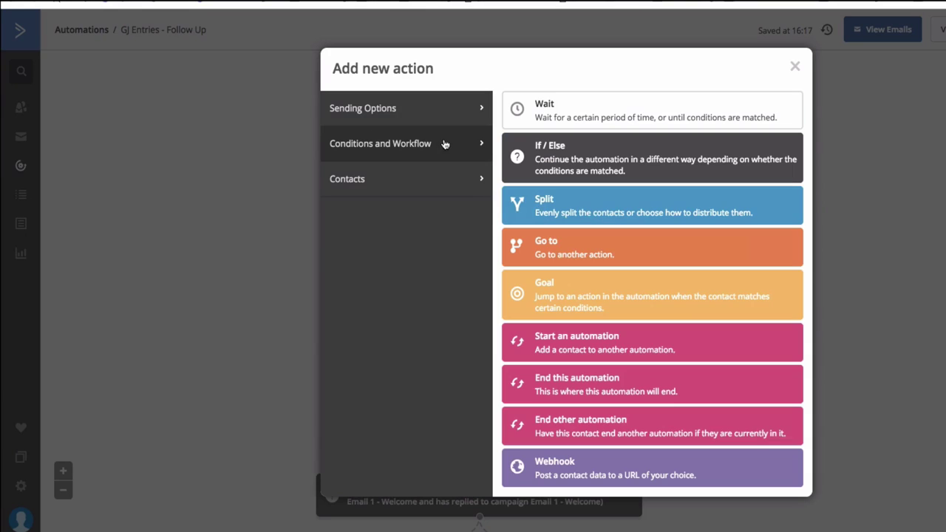
pyautogui.click(549, 119)
pyautogui.click(414, 200)
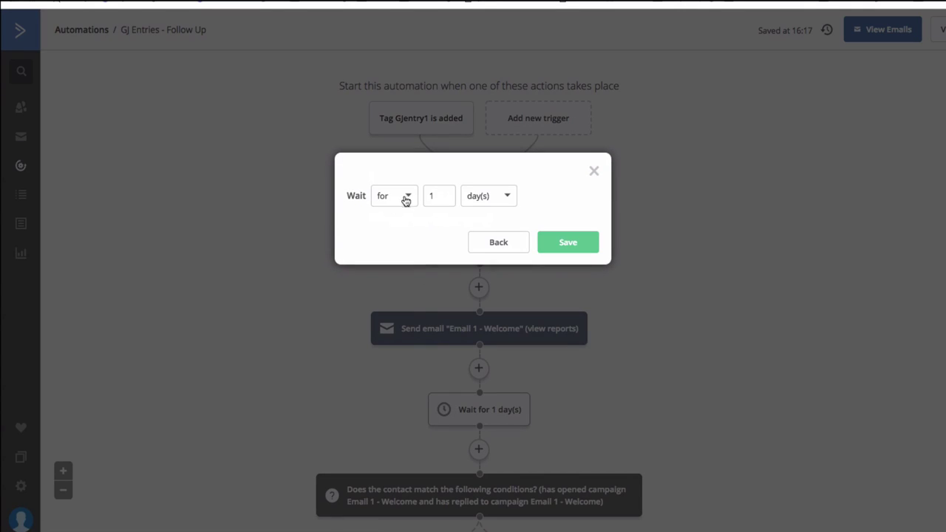
pyautogui.click(492, 196)
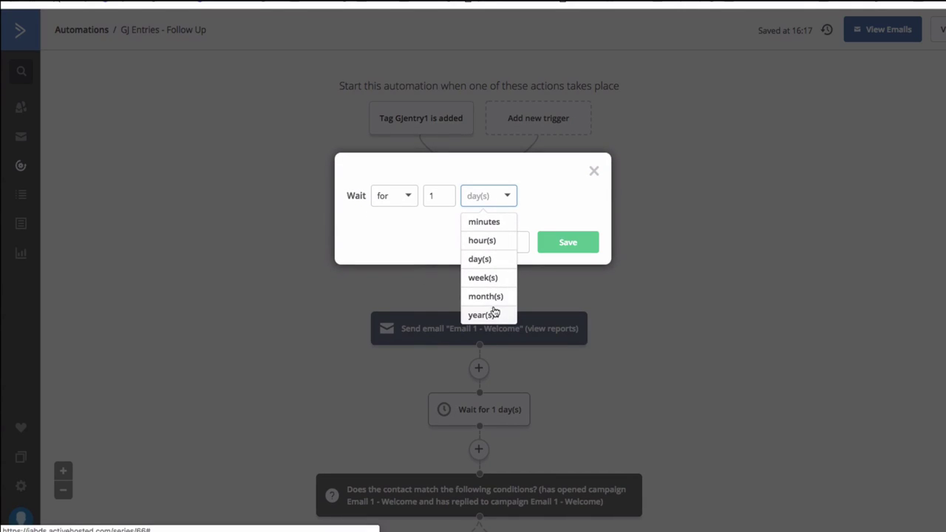
pyautogui.click(487, 223)
pyautogui.click(547, 244)
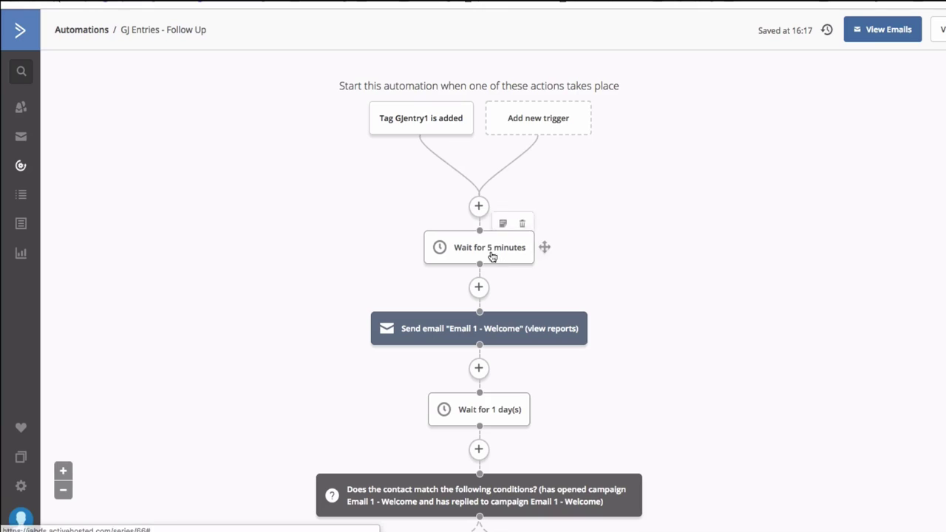
pyautogui.scroll(-3, 480, 356)
pyautogui.click(484, 121)
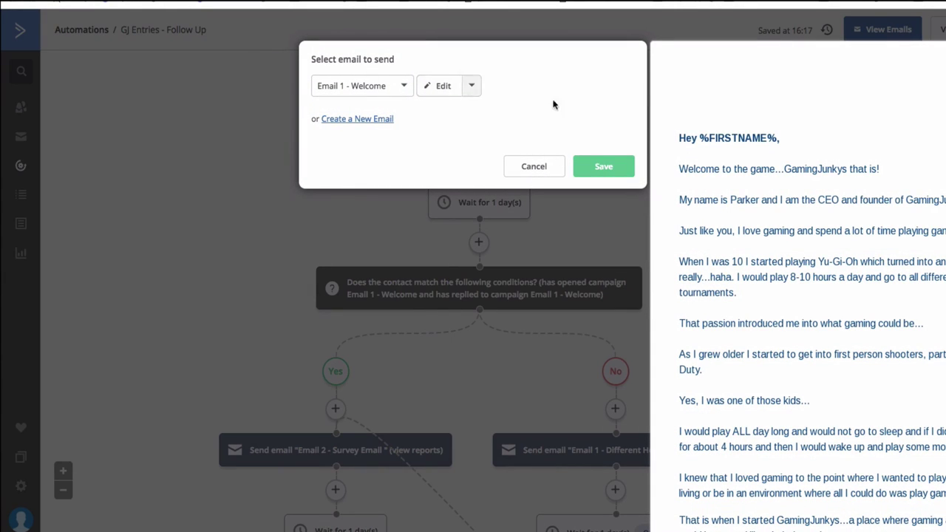
# Scroll through the Email 1 - Welcome content to review the message.
pyautogui.scroll(-1, 797, 256)
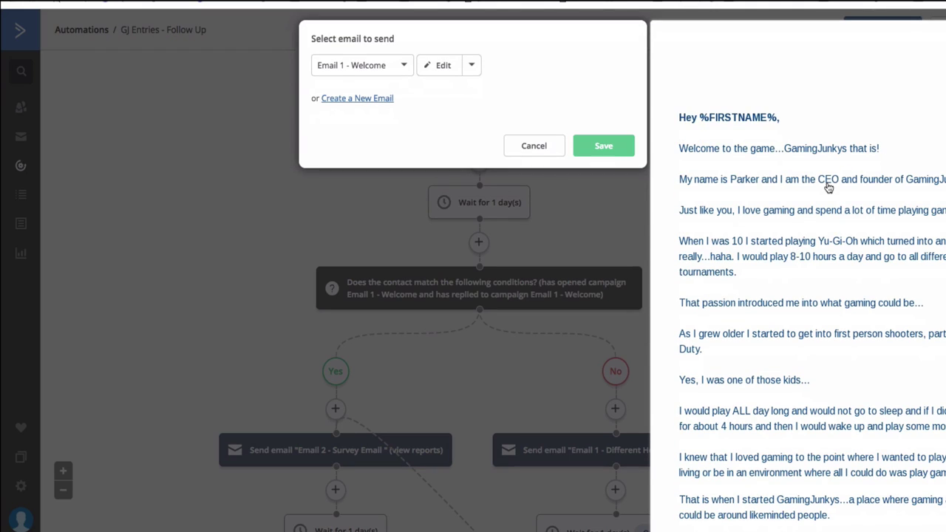
pyautogui.scroll(-2, 766, 199)
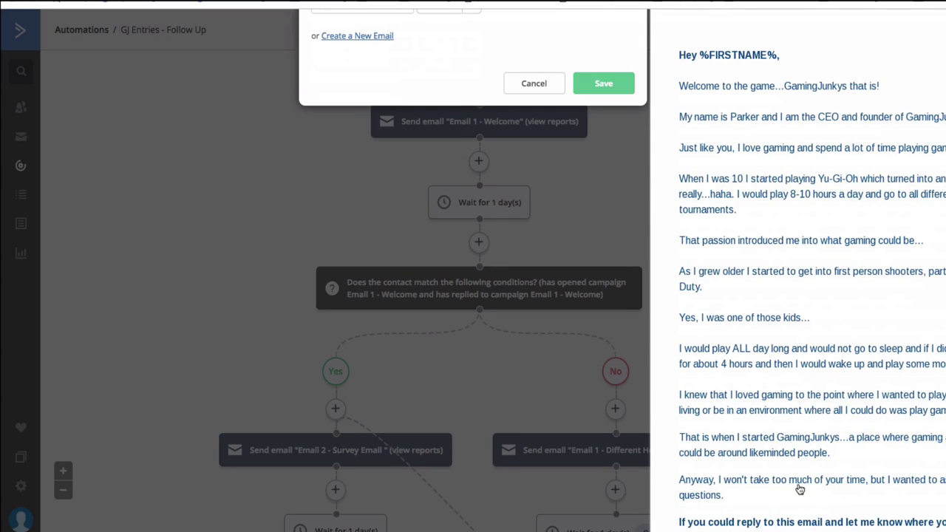
pyautogui.scroll(4, 837, 469)
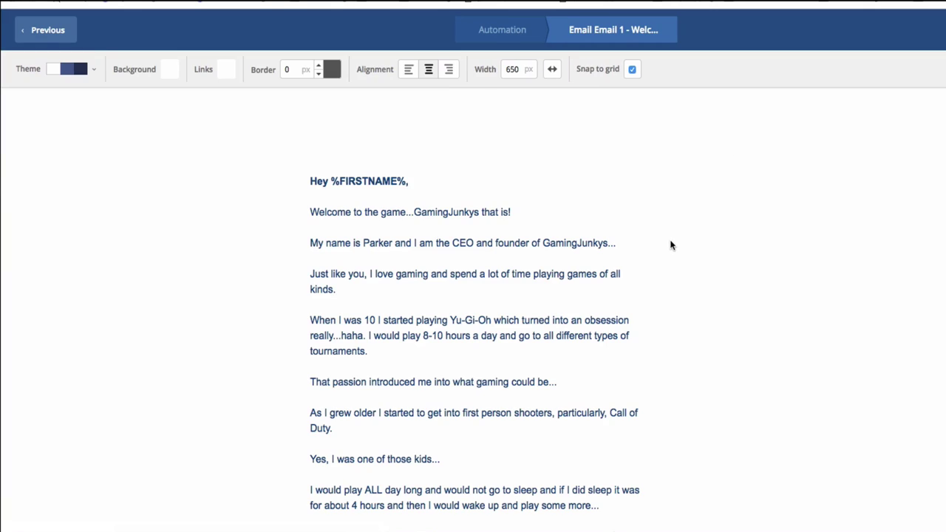
pyautogui.scroll(-6, 471, 285)
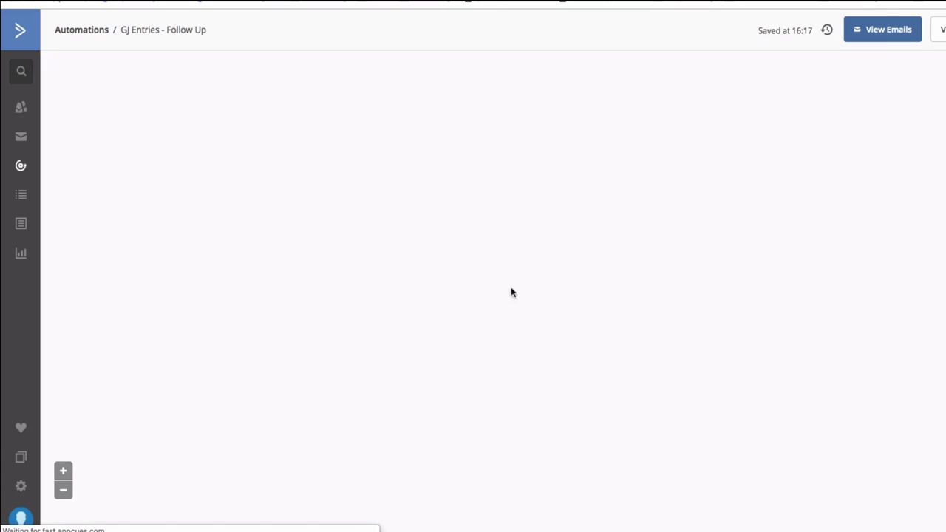
# Browse the step actions above the If/Else without adding any, then open the welcome email step.
pyautogui.scroll(-3, 493, 366)
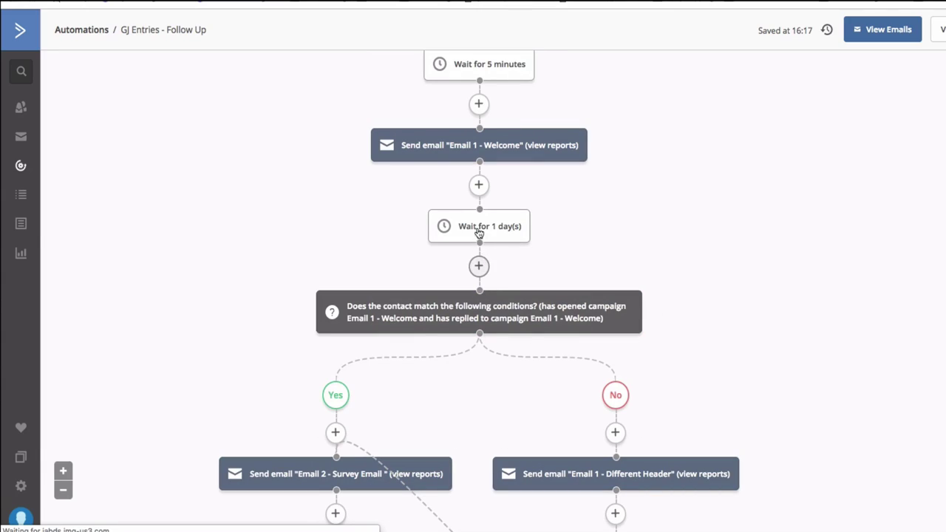
pyautogui.moveTo(492, 231)
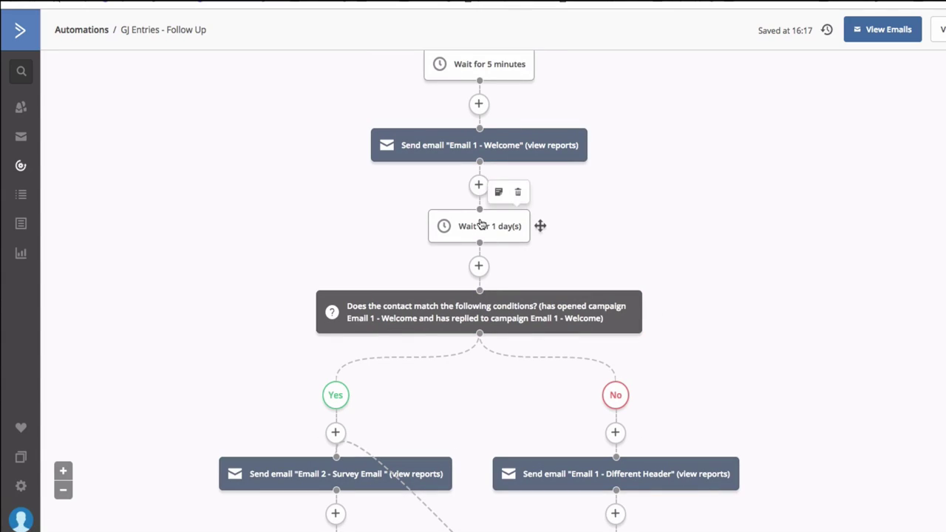
pyautogui.moveTo(466, 312)
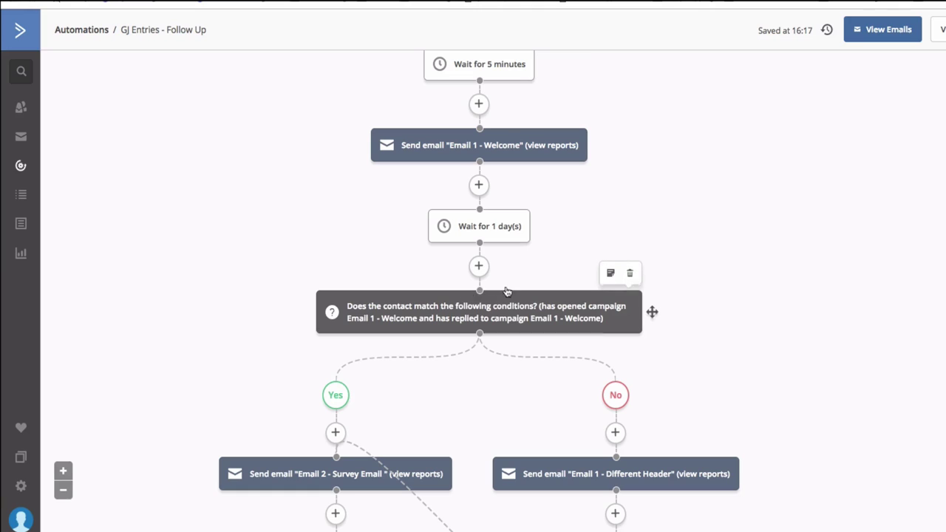
pyautogui.click(479, 266)
pyautogui.click(397, 144)
pyautogui.click(417, 120)
pyautogui.click(439, 143)
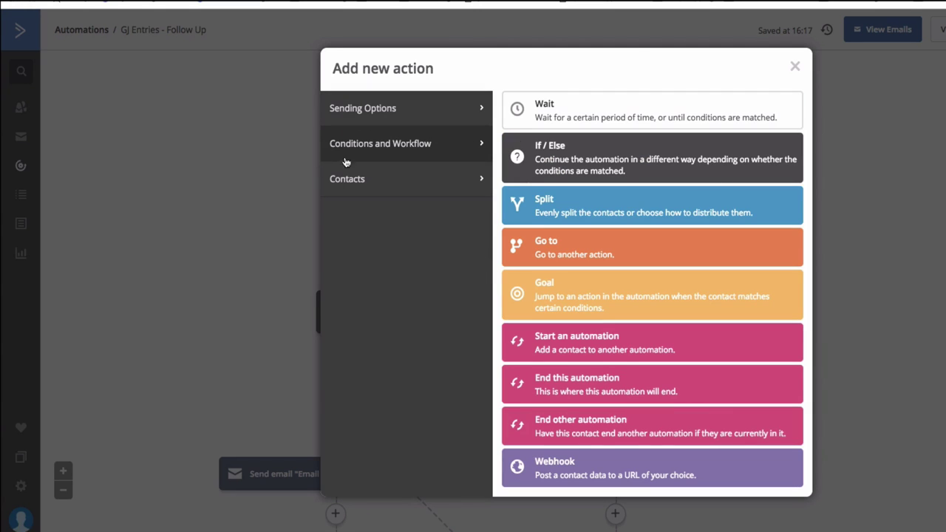
pyautogui.click(795, 67)
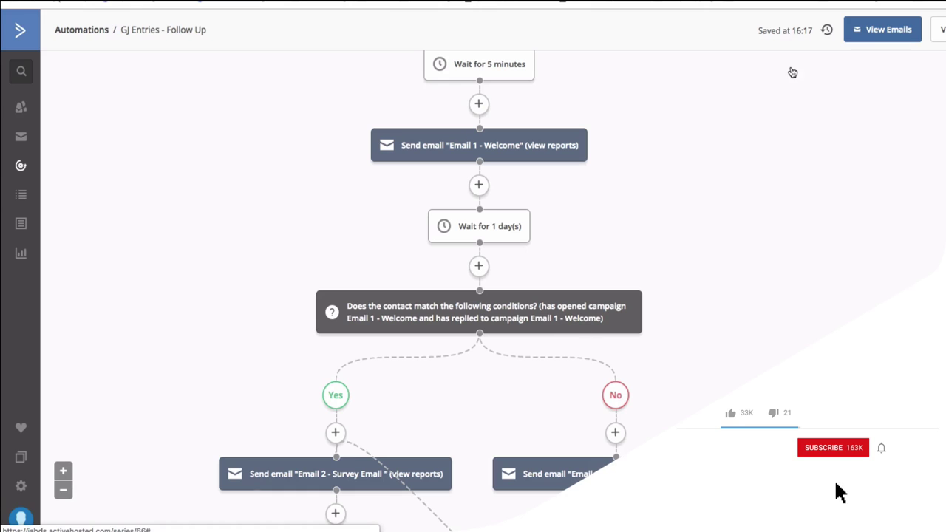
pyautogui.click(482, 146)
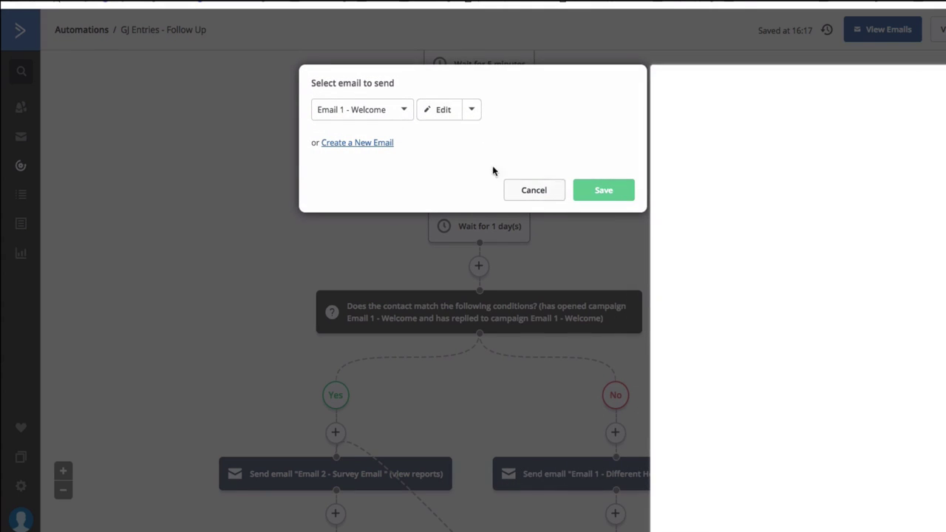
# Open Email 1 - Welcome in the editor, scroll through its content and summary, then go back.
pyautogui.click(440, 115)
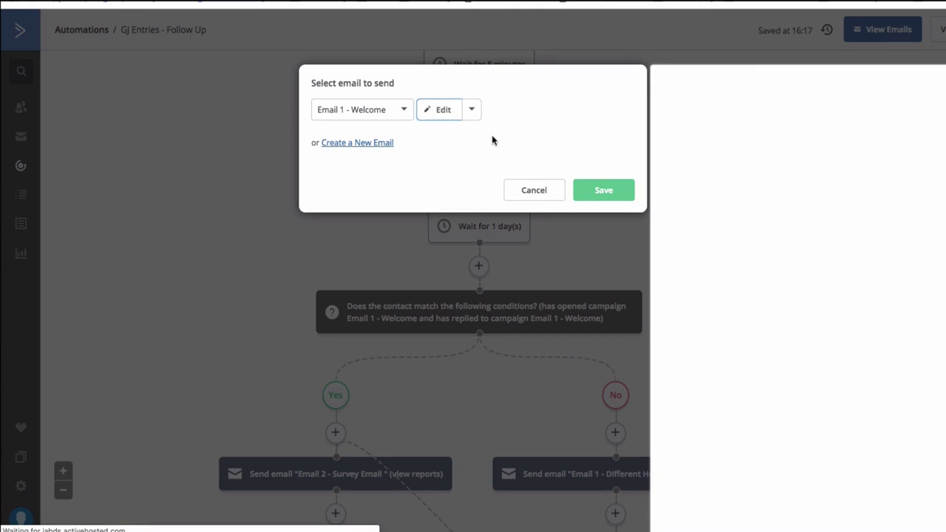
pyautogui.scroll(-10, 458, 401)
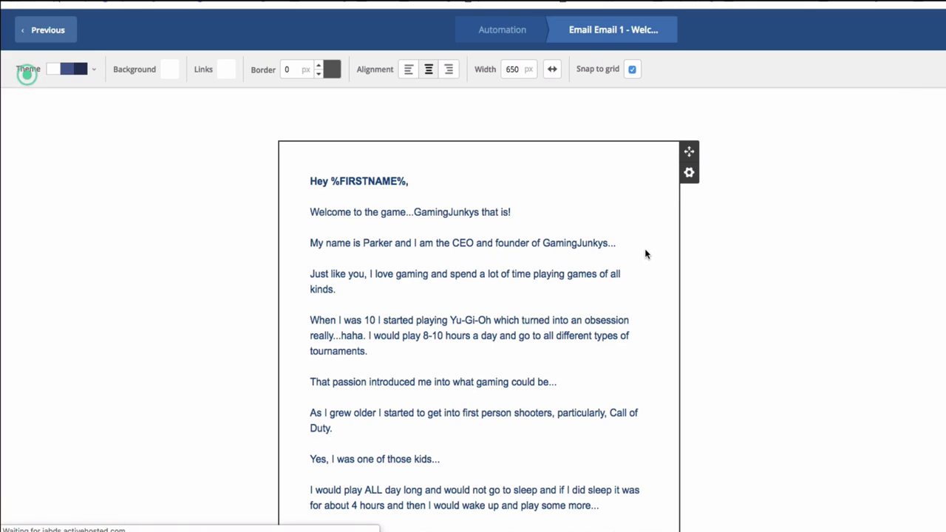
pyautogui.scroll(-5, 694, 387)
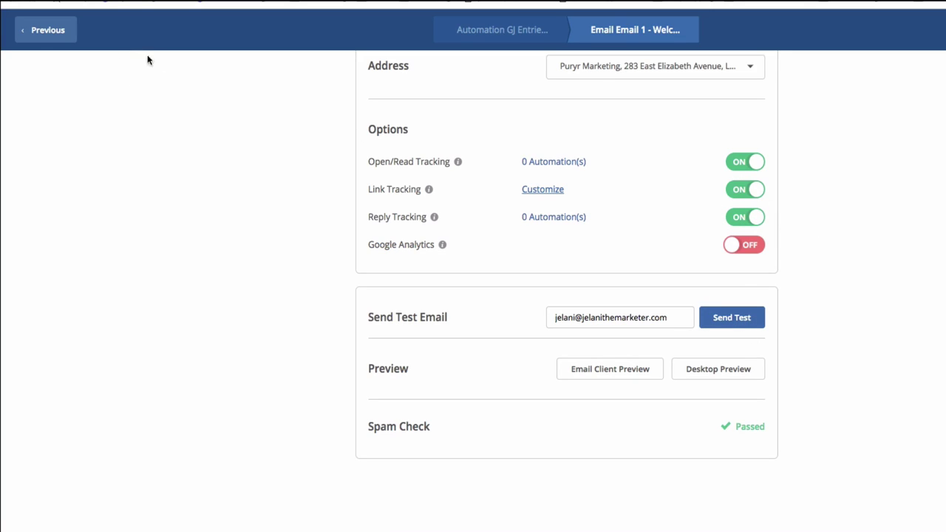
pyautogui.click(44, 29)
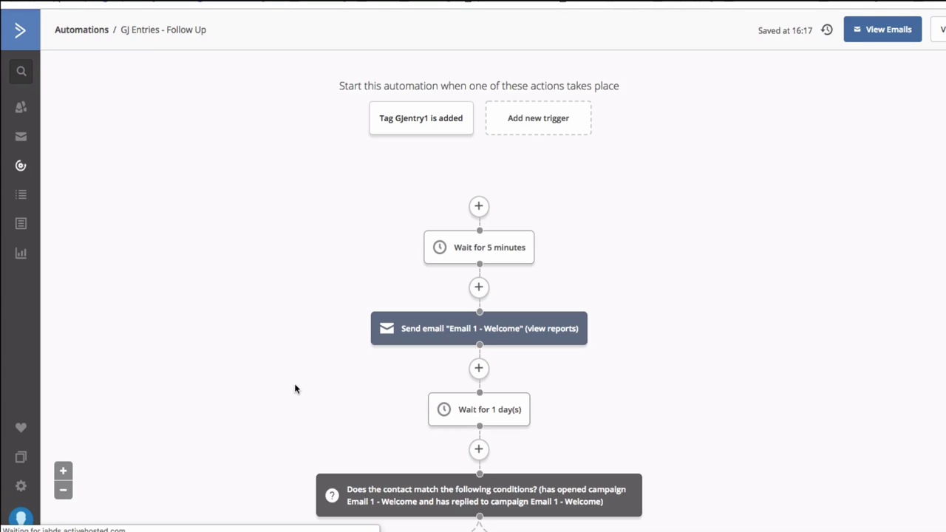
pyautogui.scroll(-5, 448, 380)
pyautogui.moveTo(545, 99)
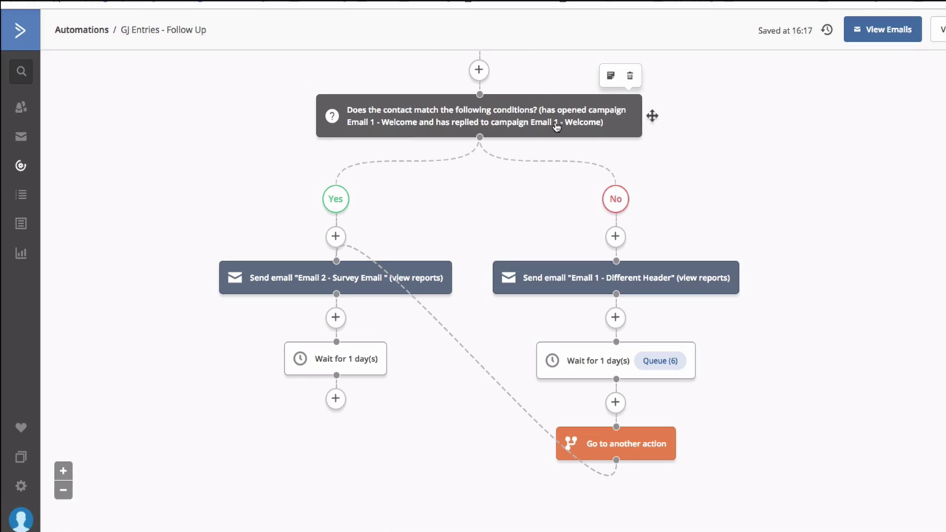
pyautogui.scroll(2, 455, 273)
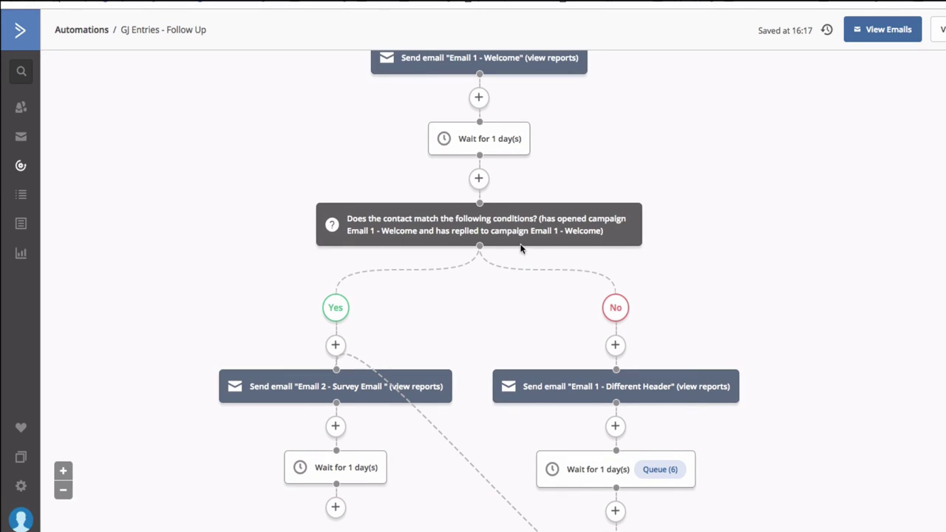
pyautogui.moveTo(344, 388)
pyautogui.moveTo(526, 232)
pyautogui.moveTo(619, 366)
pyautogui.moveTo(590, 389)
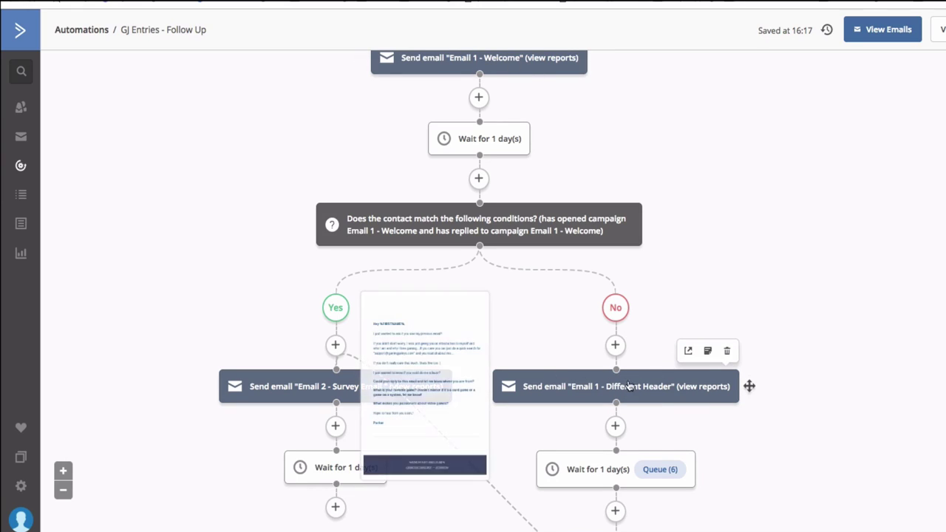
pyautogui.scroll(-1, 642, 397)
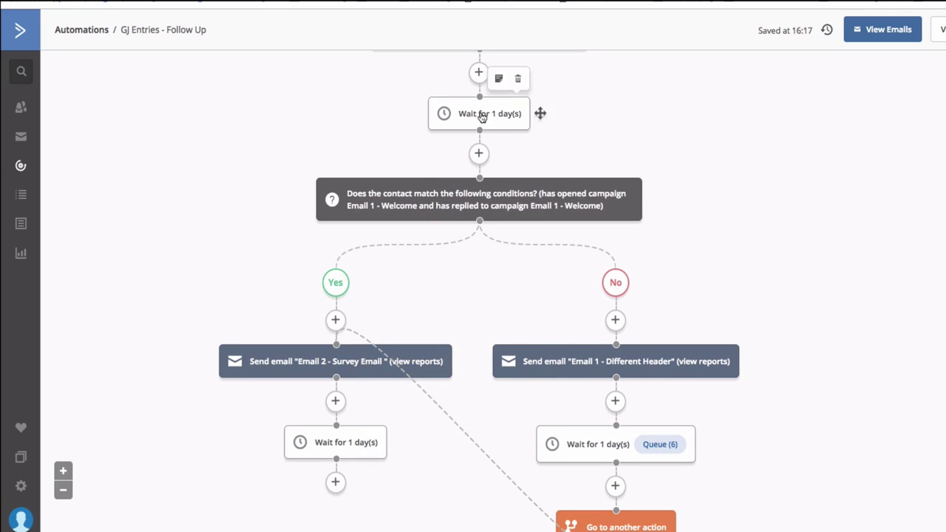
pyautogui.scroll(-4, 606, 380)
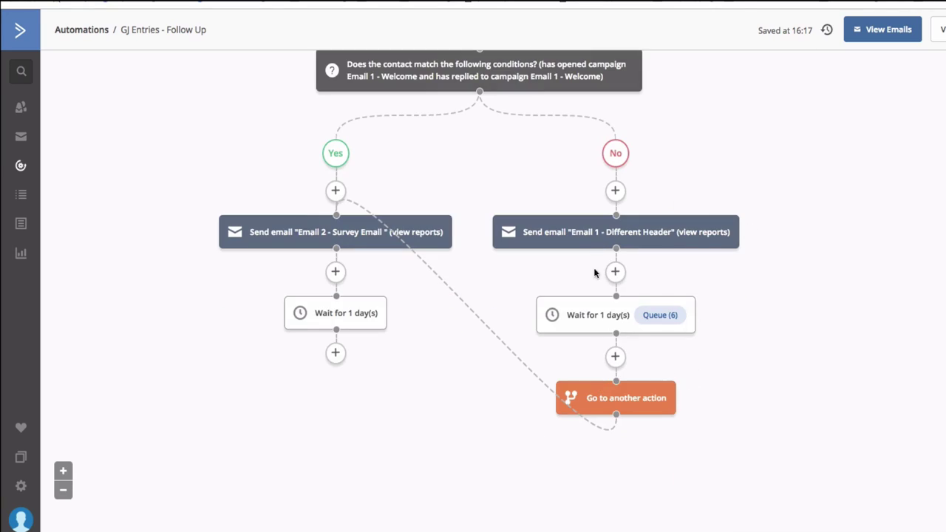
pyautogui.scroll(1, 550, 249)
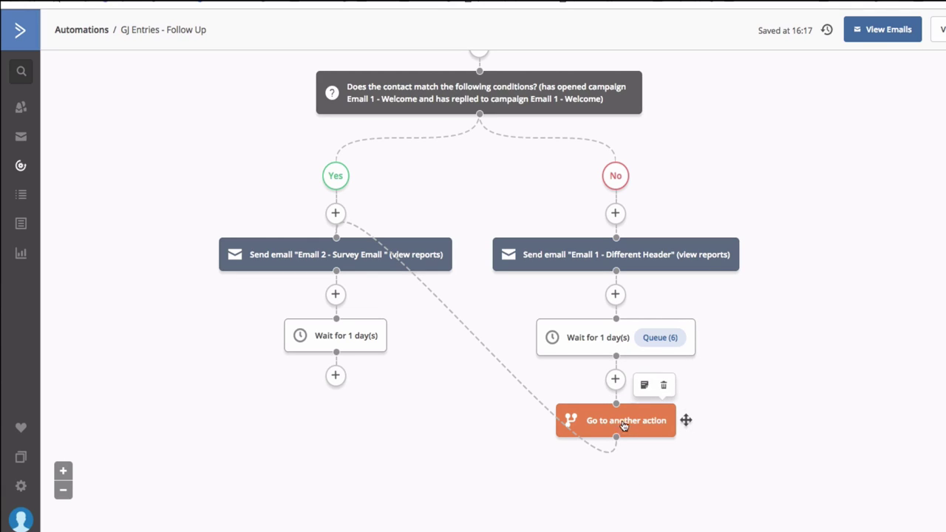
pyautogui.click(616, 380)
pyautogui.click(366, 157)
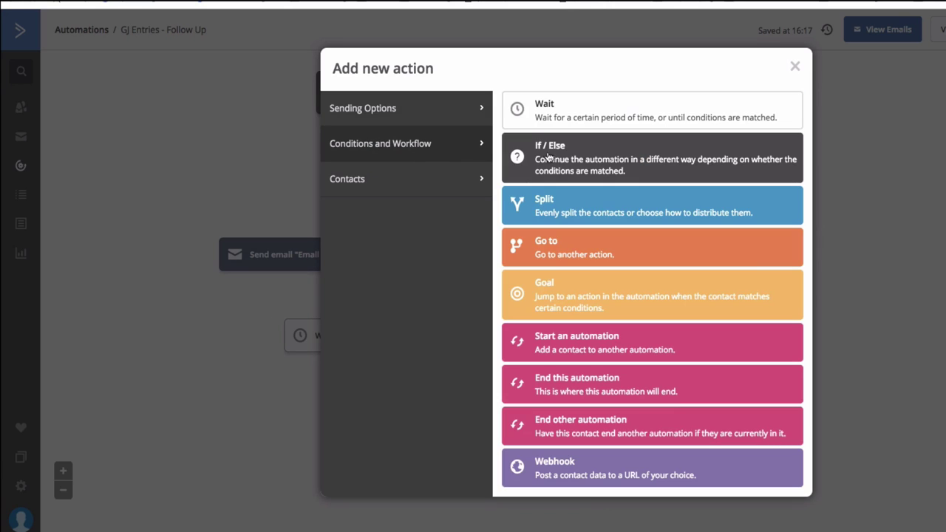
pyautogui.click(796, 67)
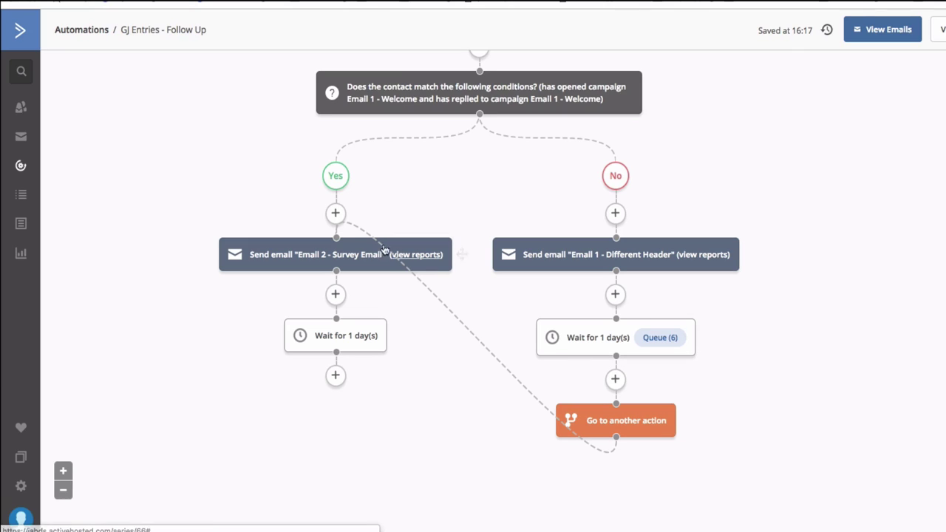
pyautogui.moveTo(338, 256)
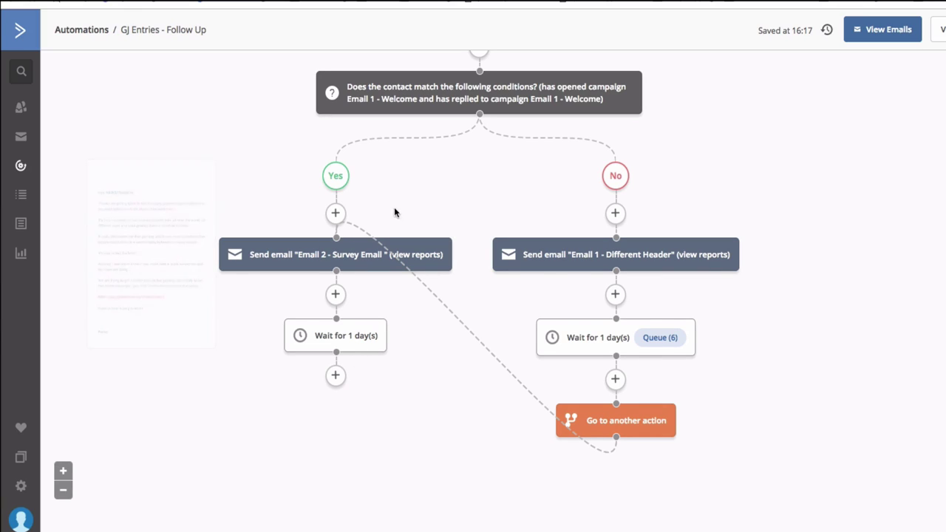
pyautogui.moveTo(669, 250)
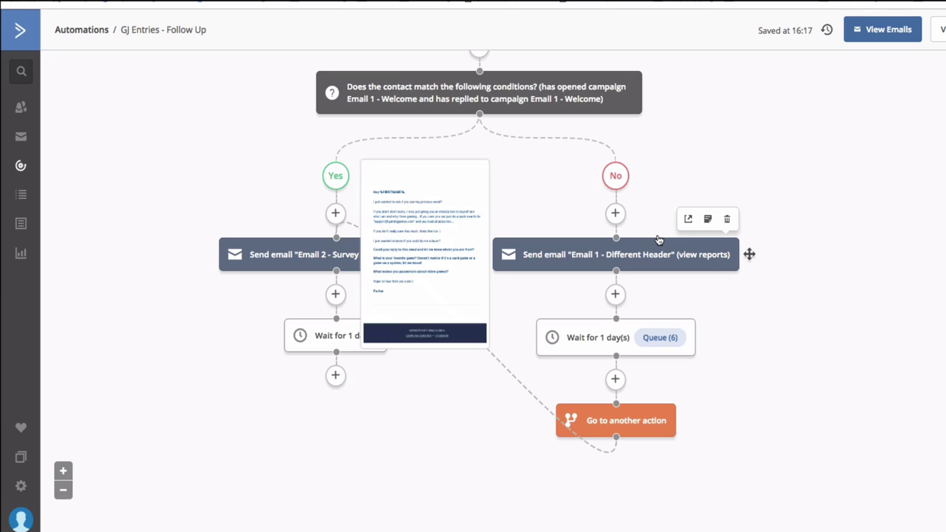
pyautogui.moveTo(336, 275)
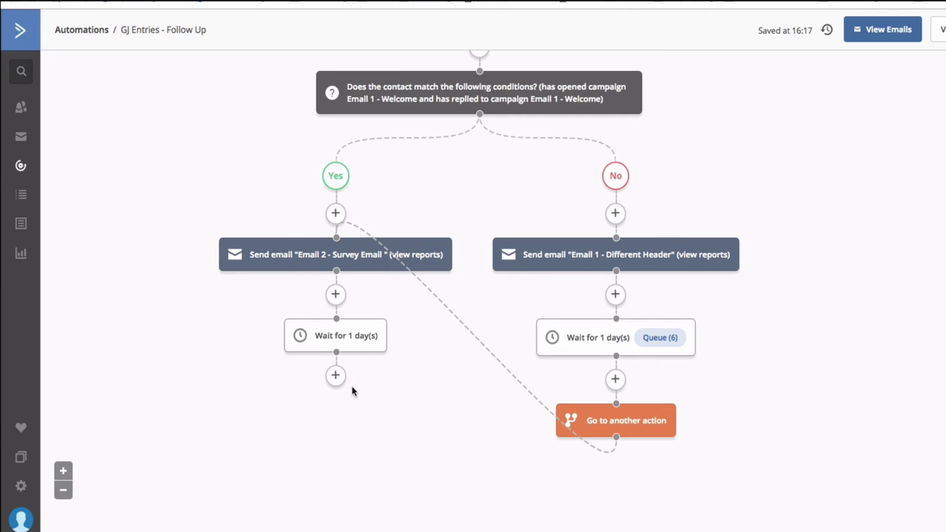
# In the survey email, hyperlink the survey URL text to the Google Form address.
pyautogui.click(341, 259)
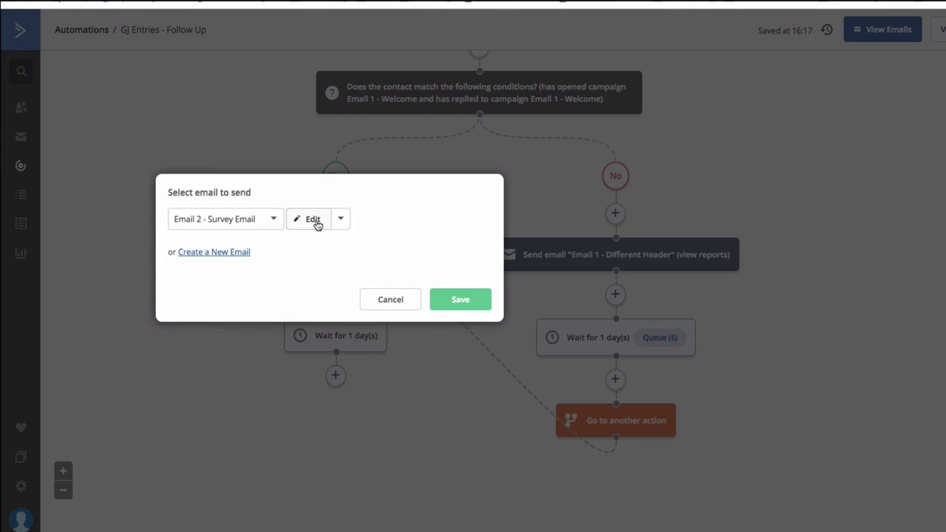
pyautogui.moveTo(324, 226)
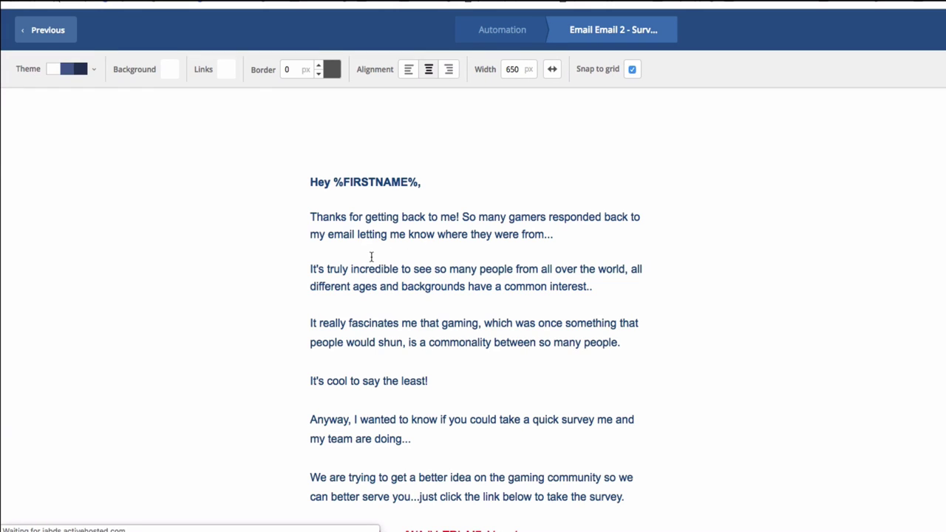
pyautogui.scroll(-3, 376, 221)
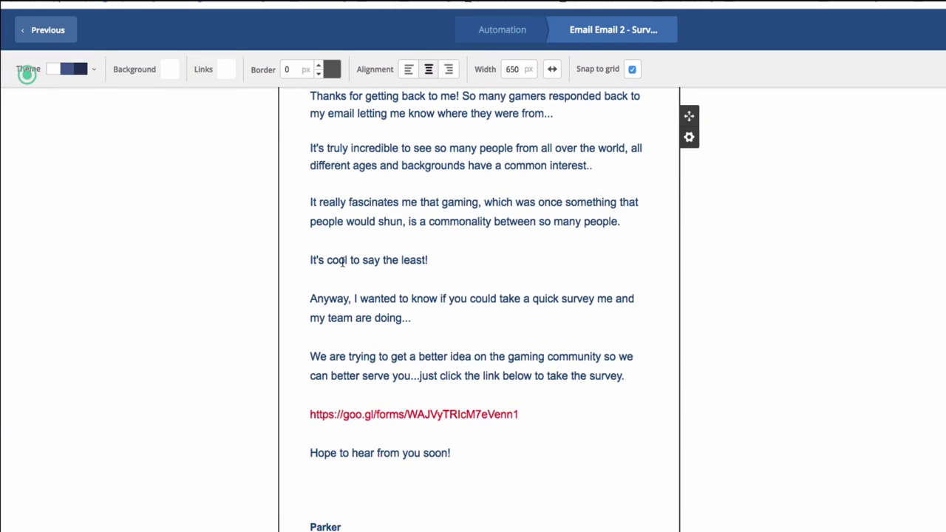
pyautogui.scroll(-1, 374, 381)
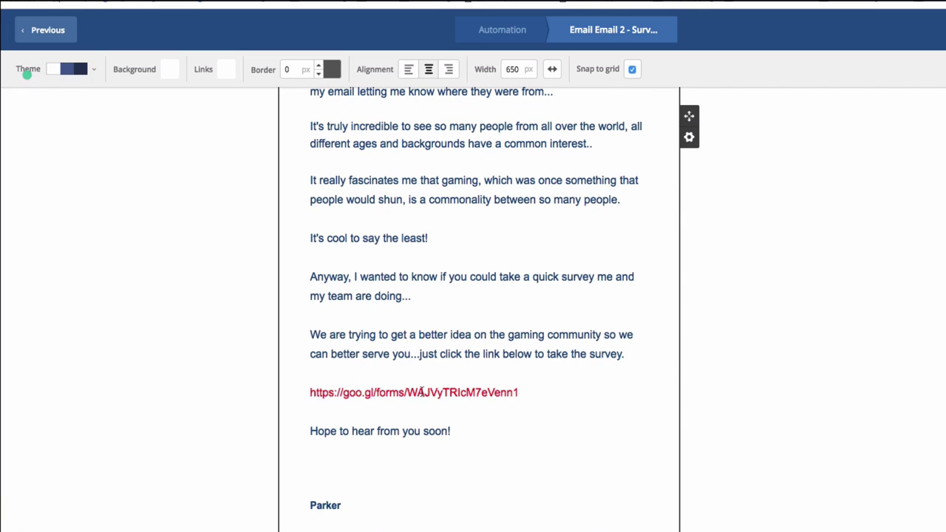
pyautogui.moveTo(517, 392); pyautogui.dragTo(311, 382)
pyautogui.rightClick(352, 393)
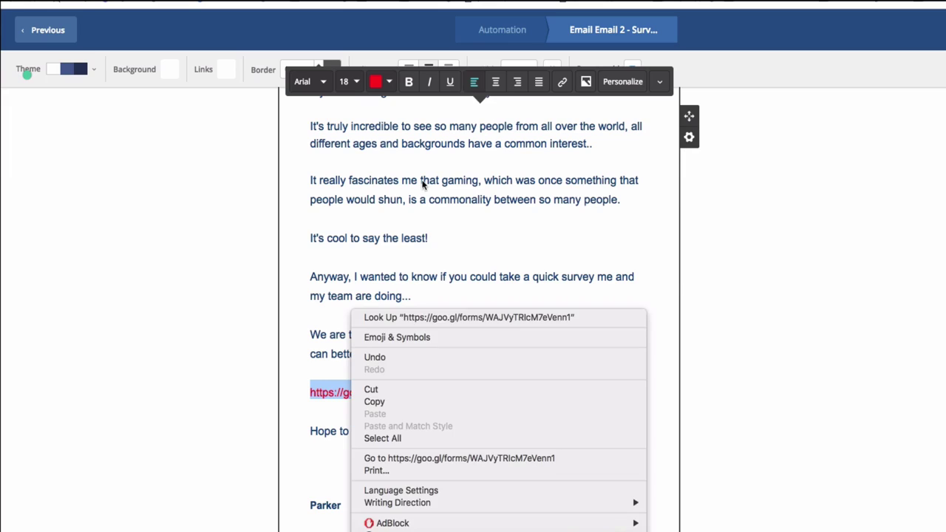
pyautogui.click(384, 402)
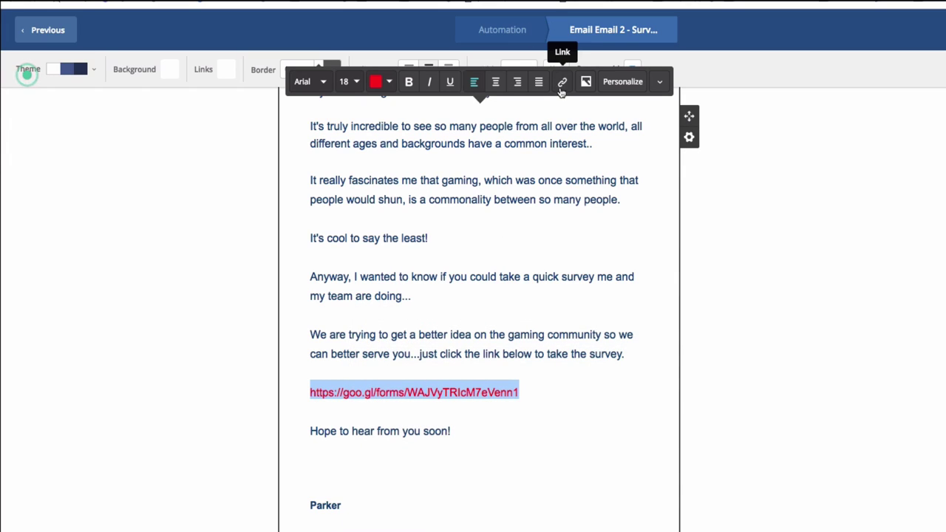
pyautogui.click(562, 83)
pyautogui.rightClick(480, 112)
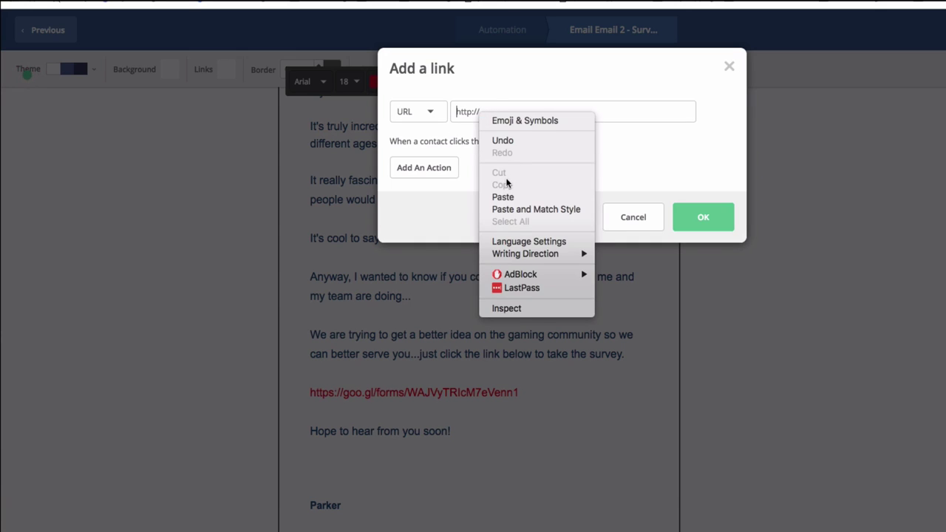
pyautogui.click(512, 195)
pyautogui.click(710, 227)
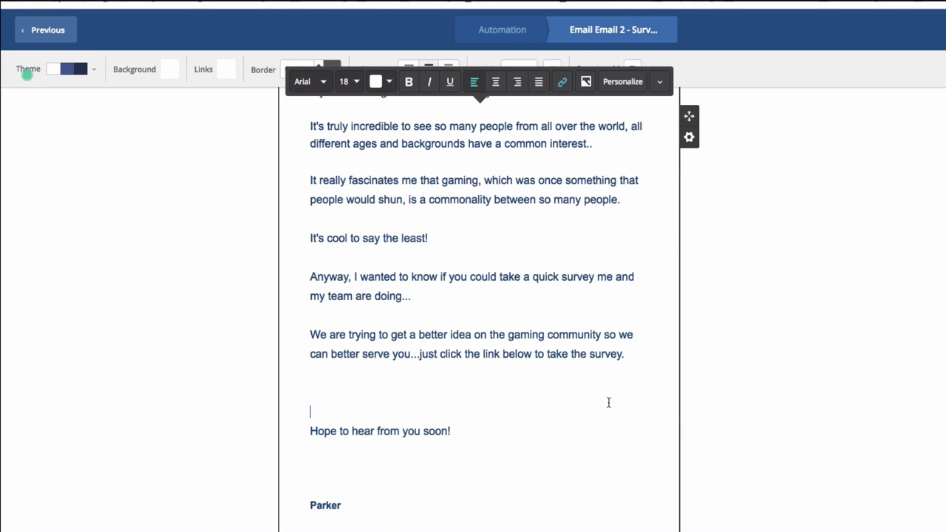
# Format the linked survey text in red and bold.
pyautogui.moveTo(599, 401); pyautogui.dragTo(287, 380)
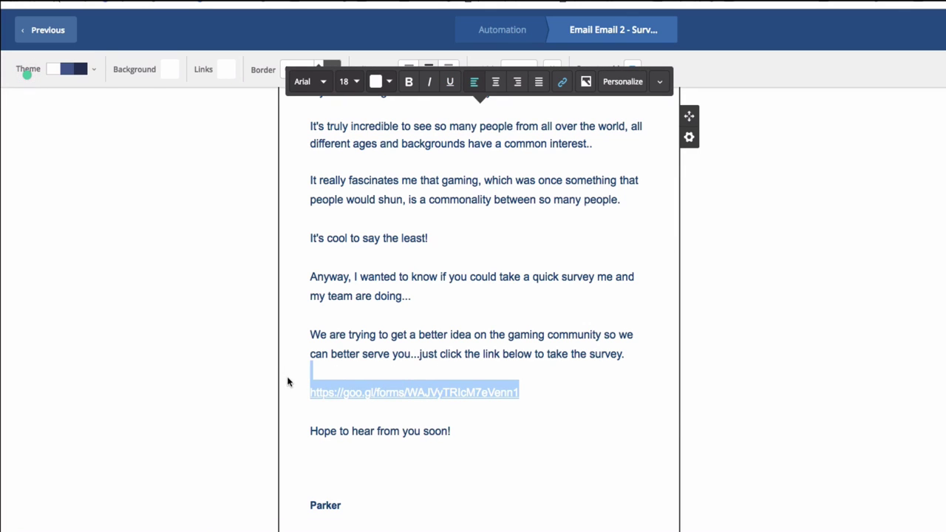
pyautogui.click(384, 82)
pyautogui.click(410, 118)
pyautogui.click(409, 82)
pyautogui.click(596, 355)
pyautogui.scroll(3, 493, 464)
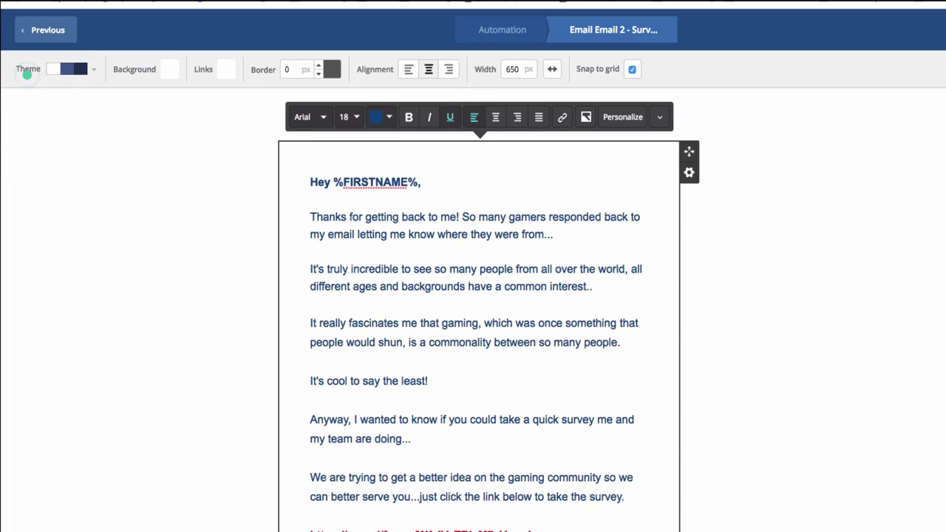
pyautogui.click(27, 74)
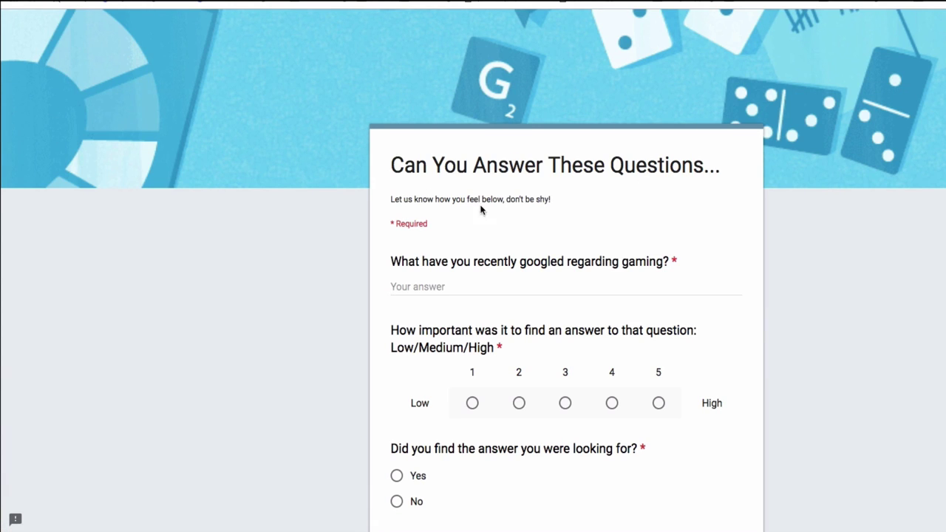
# Scroll through the survey and rate the importance question 1 after trying 4 and 5.
pyautogui.moveTo(435, 199); pyautogui.dragTo(566, 200)
pyautogui.click(564, 199)
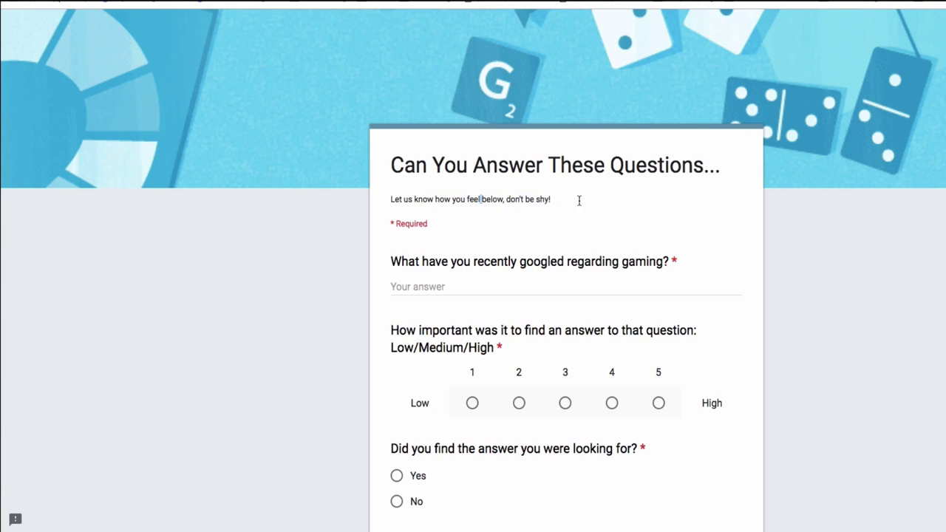
pyautogui.scroll(-1, 522, 284)
pyautogui.scroll(-5, 554, 292)
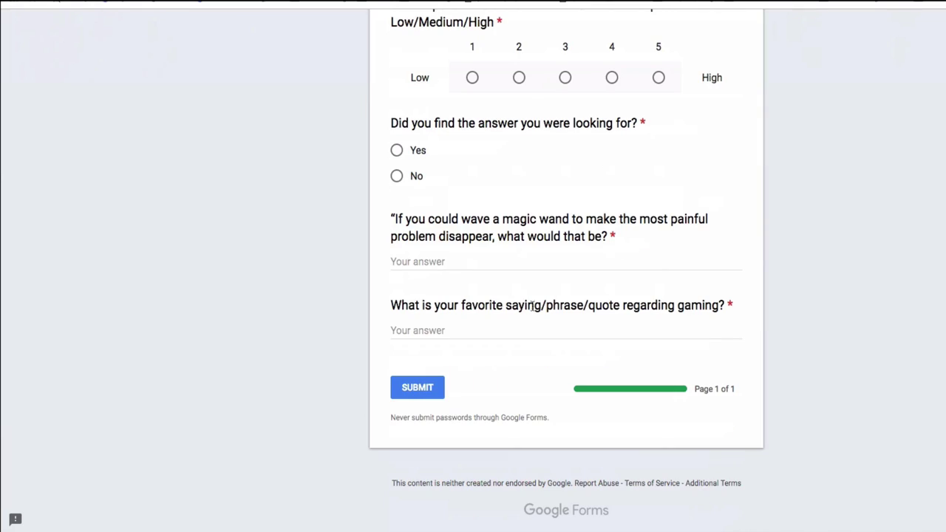
pyautogui.scroll(5, 561, 358)
pyautogui.scroll(-5, 570, 304)
pyautogui.scroll(5, 577, 308)
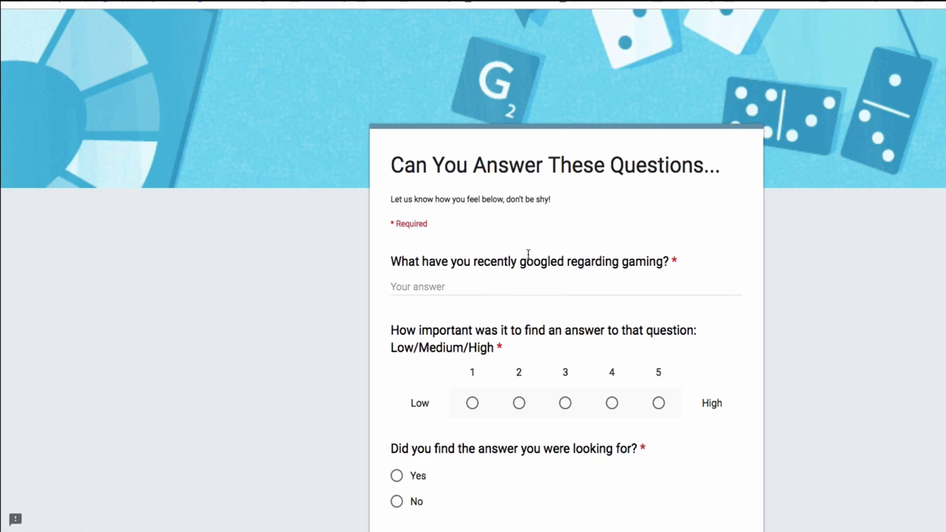
pyautogui.tripleClick(644, 268)
pyautogui.click(412, 302)
pyautogui.scroll(-2, 412, 301)
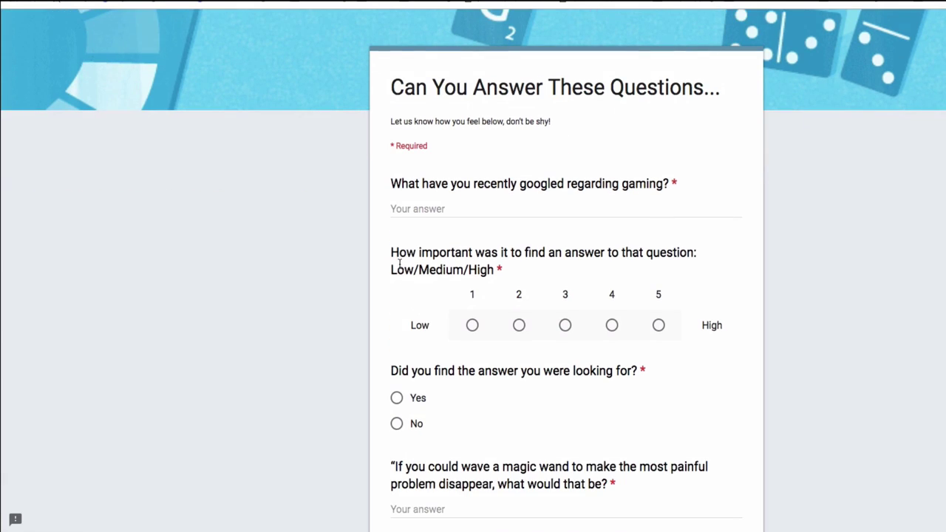
pyautogui.moveTo(516, 272); pyautogui.dragTo(654, 252)
pyautogui.click(579, 252)
pyautogui.click(478, 306)
pyautogui.click(471, 329)
pyautogui.click(612, 325)
pyautogui.doubleClick(658, 324)
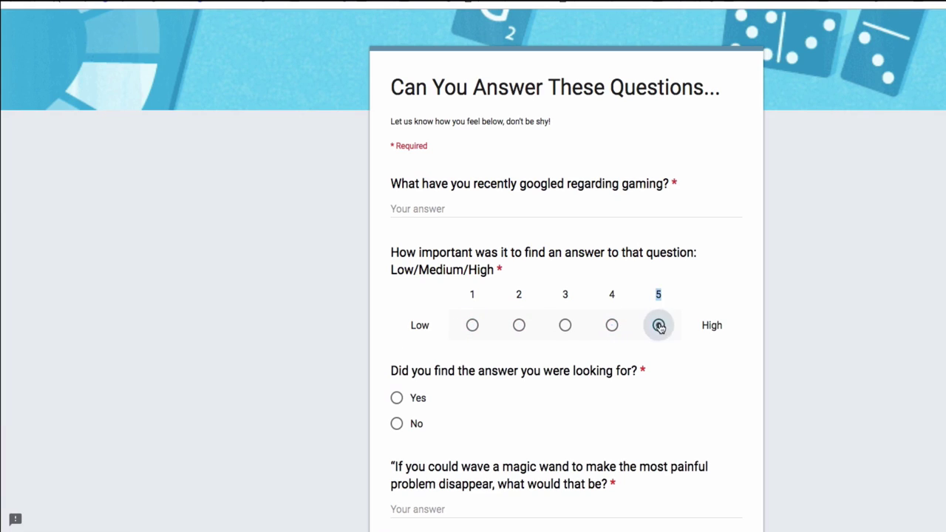
pyautogui.click(472, 326)
# Answer No to whether the answer was found, switching from Yes.
pyautogui.scroll(-1, 524, 359)
pyautogui.doubleClick(445, 295)
pyautogui.click(578, 302)
pyautogui.click(411, 326)
pyautogui.click(397, 347)
# Highlight the magic wand and favorite saying questions and the form's description line.
pyautogui.scroll(-1, 503, 392)
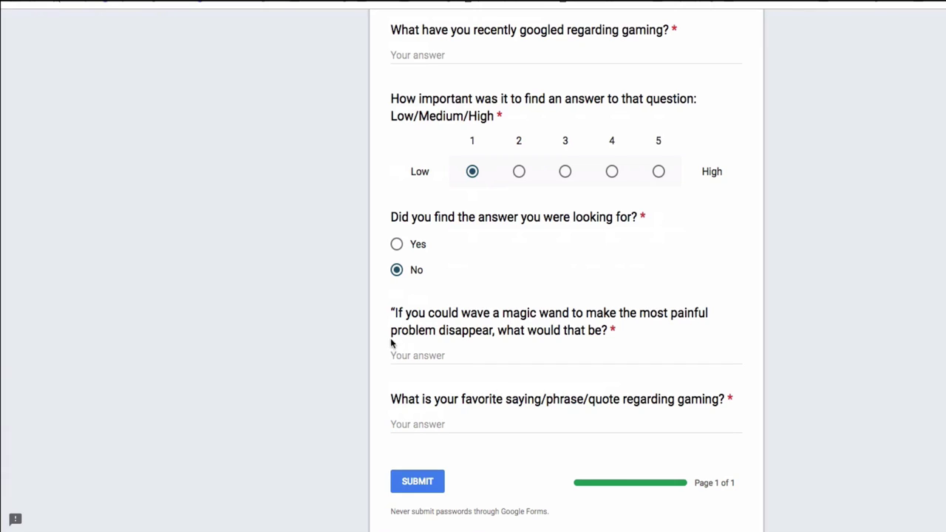
pyautogui.moveTo(394, 309); pyautogui.dragTo(387, 310)
pyautogui.moveTo(616, 330); pyautogui.dragTo(536, 330)
pyautogui.click(473, 326)
pyautogui.click(446, 356)
pyautogui.moveTo(497, 403); pyautogui.dragTo(734, 400)
pyautogui.click(431, 400)
pyautogui.moveTo(408, 400); pyautogui.dragTo(735, 400)
pyautogui.click(568, 401)
pyautogui.tripleClick(655, 399)
pyautogui.click(483, 383)
pyautogui.scroll(3, 508, 363)
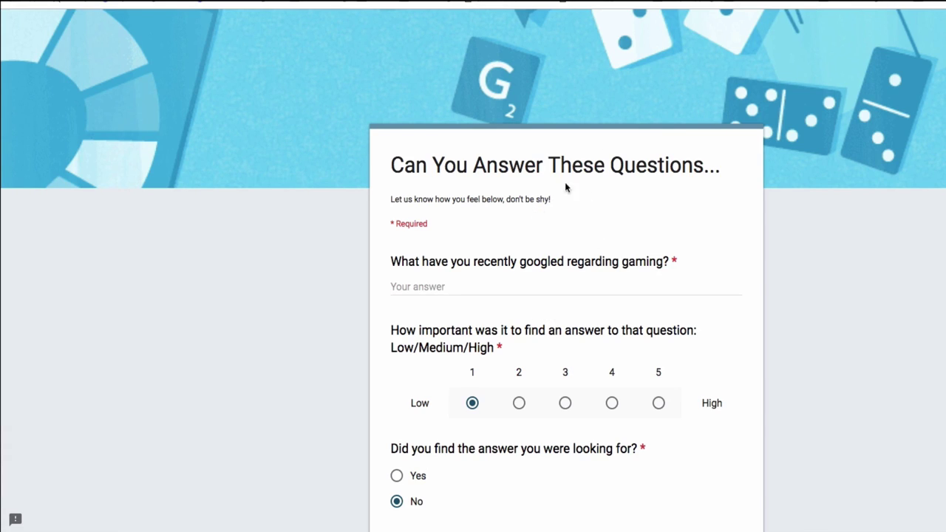
pyautogui.tripleClick(437, 201)
pyautogui.click(510, 219)
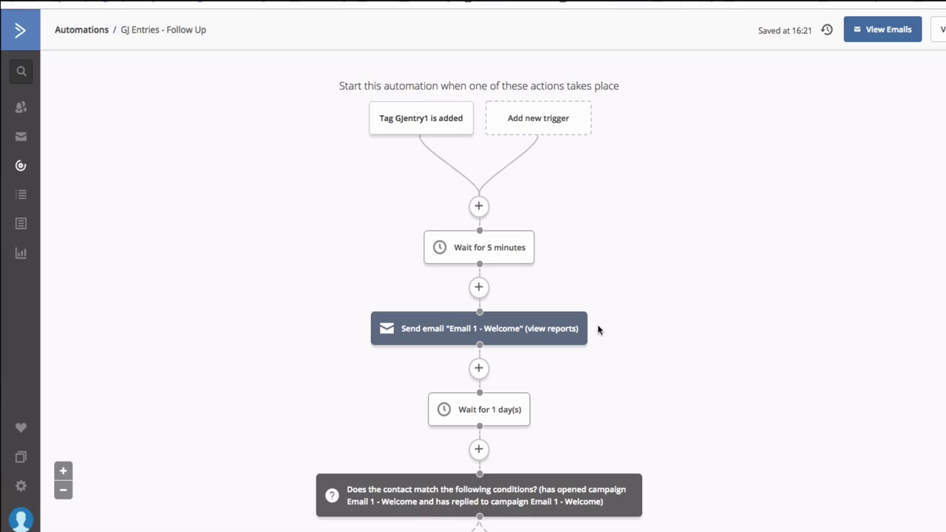
pyautogui.scroll(-5, 595, 331)
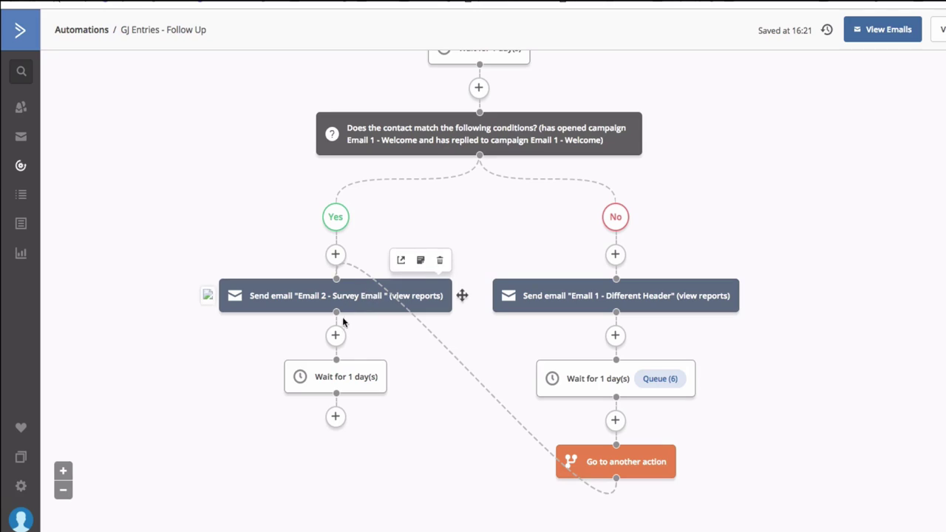
pyautogui.scroll(-1, 332, 395)
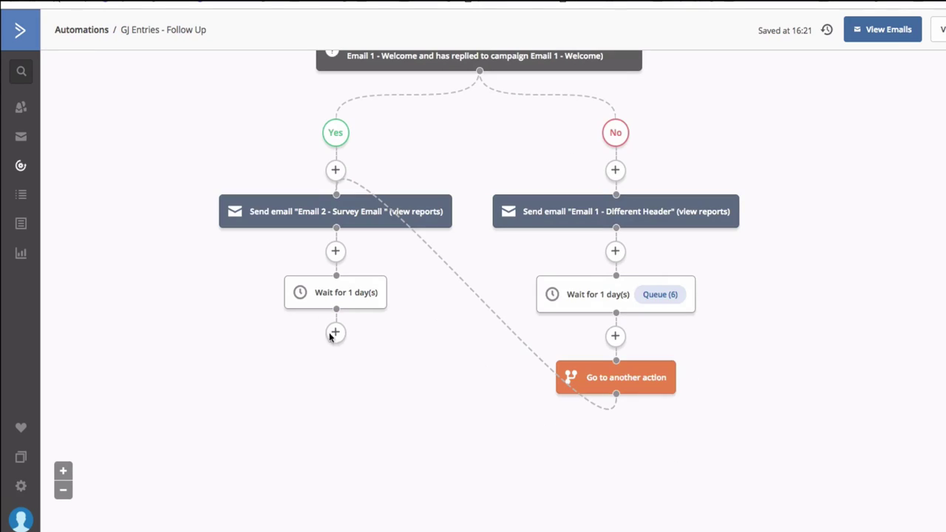
pyautogui.click(337, 338)
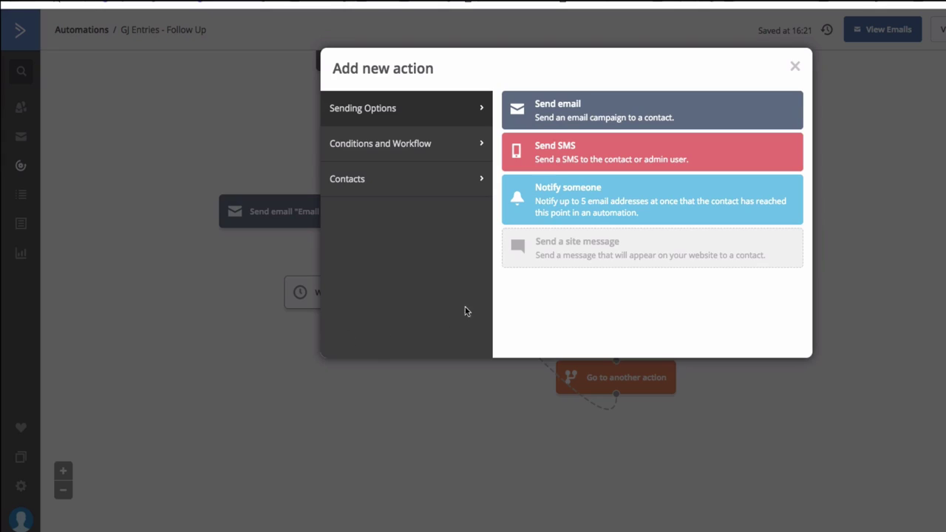
pyautogui.click(542, 115)
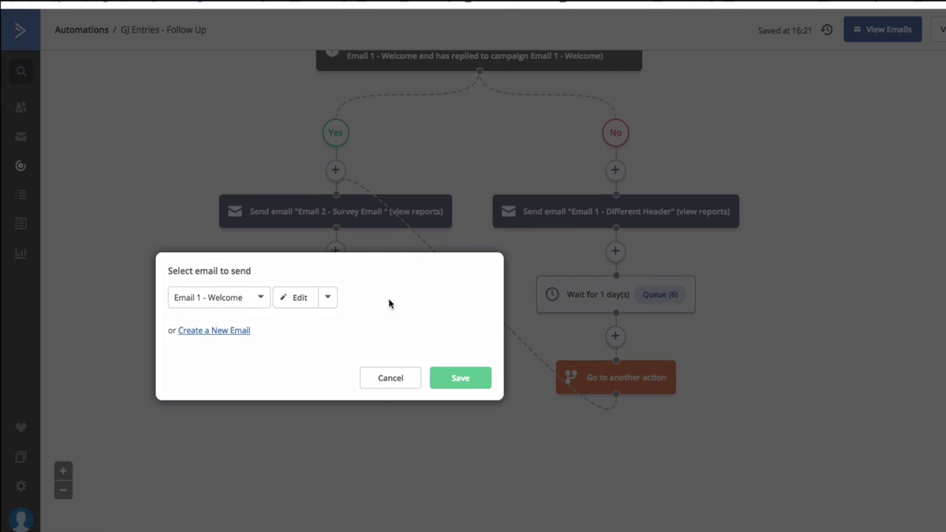
pyautogui.click(371, 375)
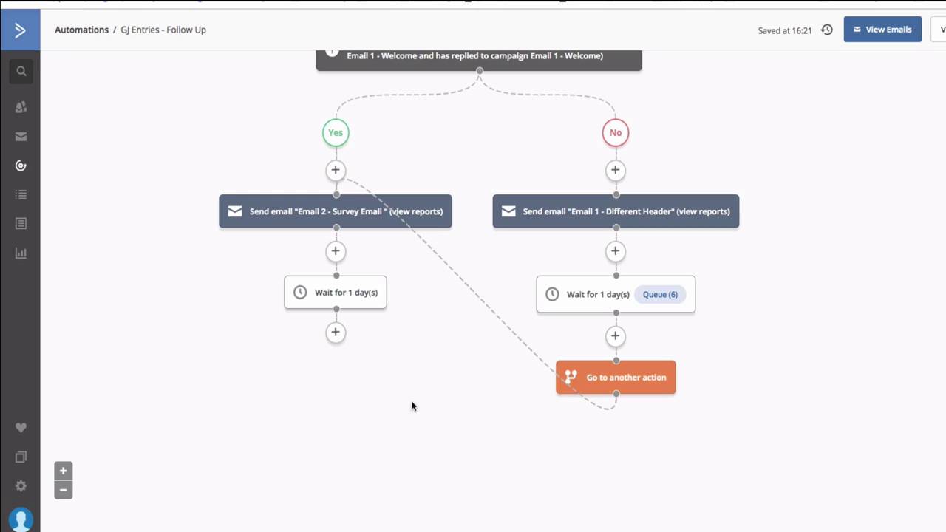
pyautogui.scroll(6, 537, 392)
pyautogui.scroll(-1, 540, 403)
pyautogui.scroll(1, 541, 403)
pyautogui.scroll(-6, 545, 267)
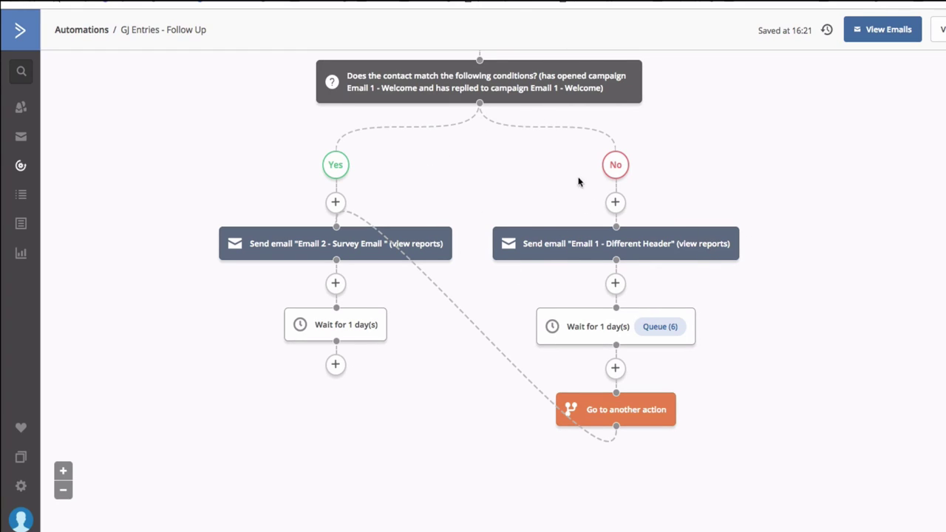
pyautogui.scroll(5, 517, 370)
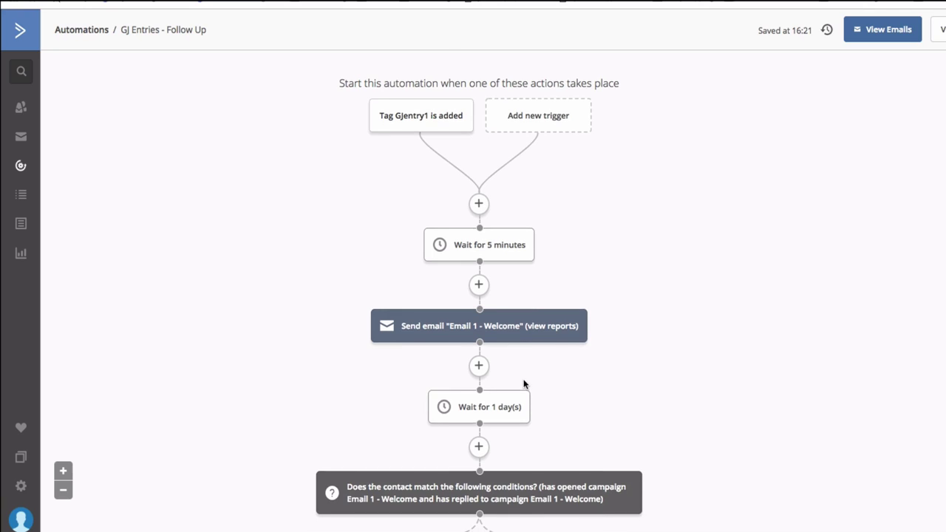
pyautogui.scroll(-5, 524, 383)
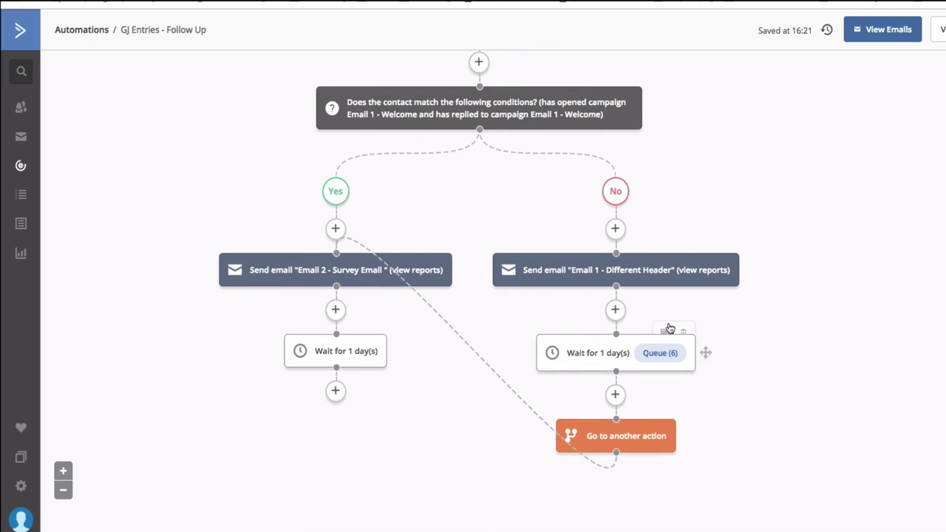
pyautogui.scroll(5, 510, 385)
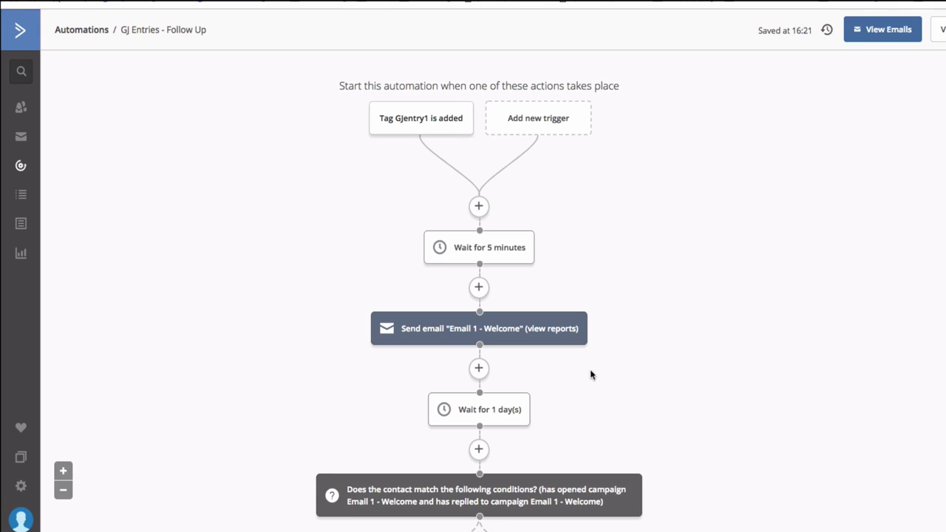
pyautogui.scroll(-4, 632, 344)
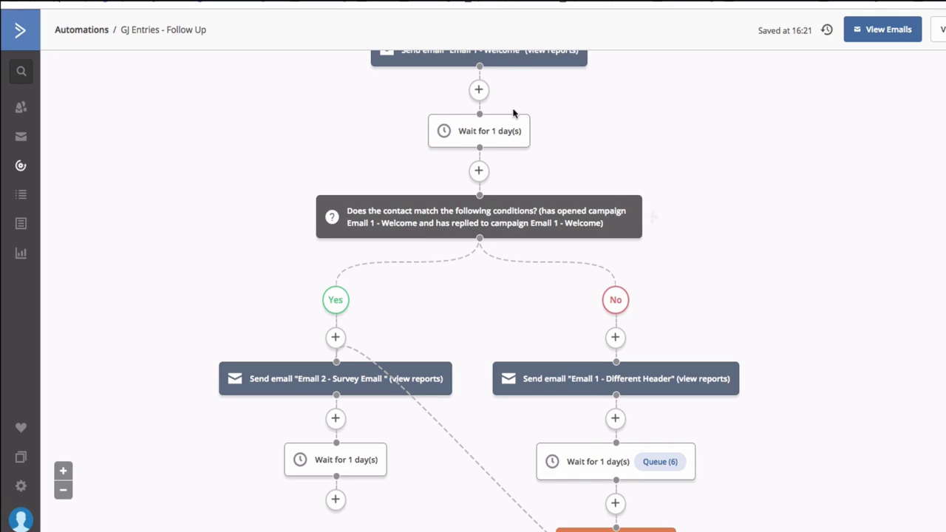
pyautogui.scroll(4, 491, 125)
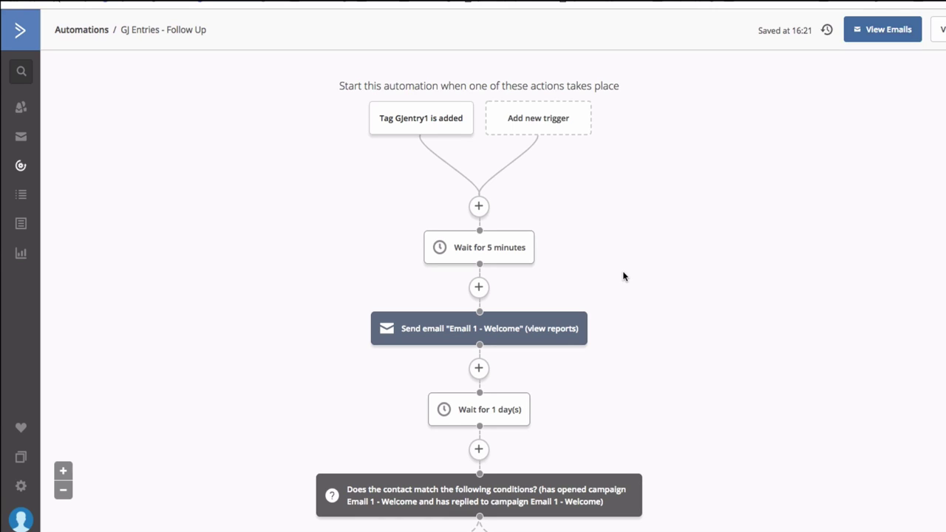
pyautogui.scroll(-5, 623, 276)
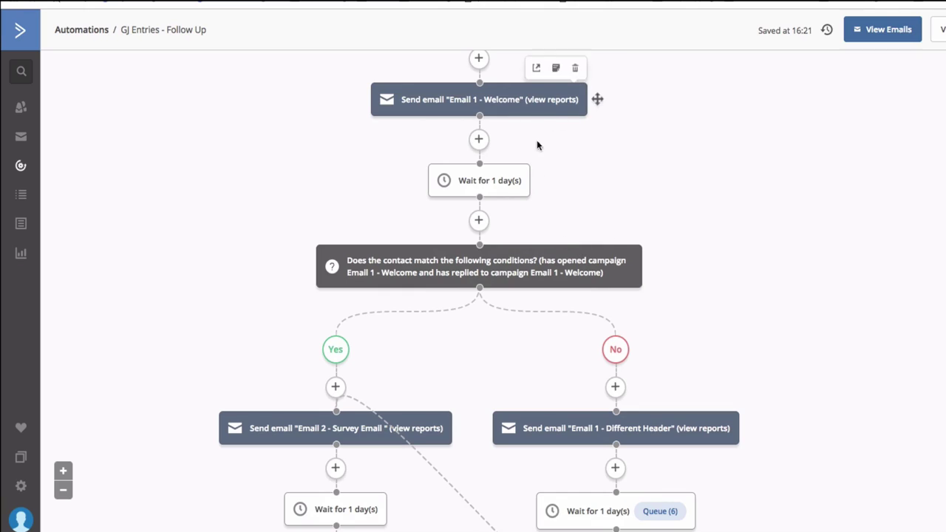
pyautogui.moveTo(499, 258)
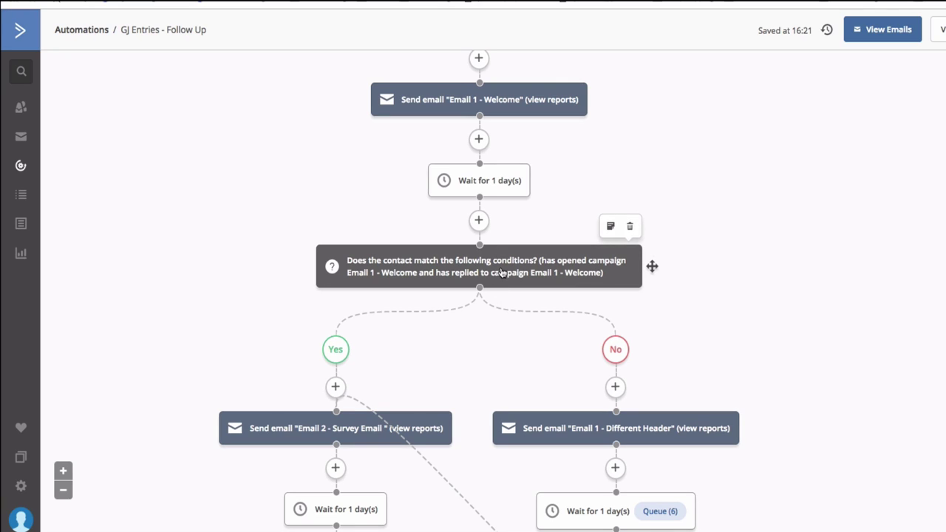